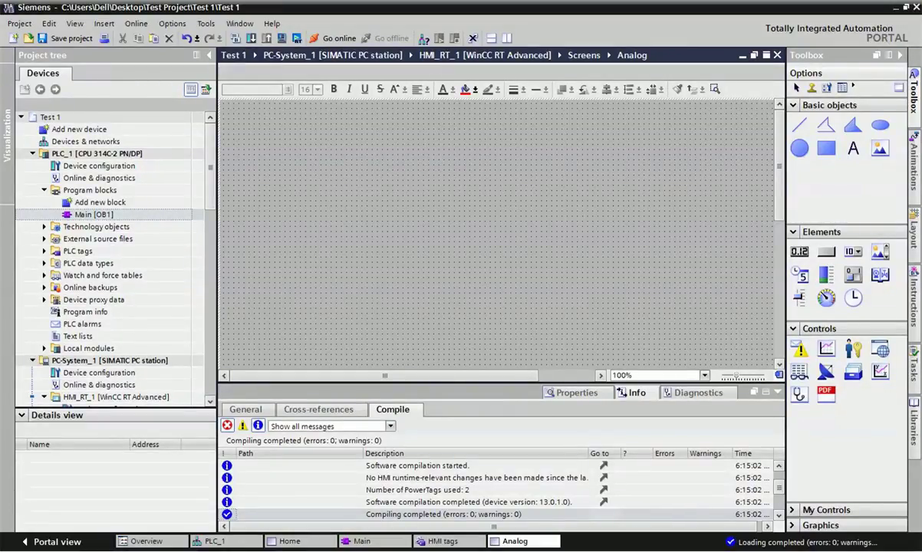
# Step: Open PLC_1's Device configuration, showing the CPU 314C-2 PN/DP on Rail_0
pyautogui.doubleClick(123, 167)
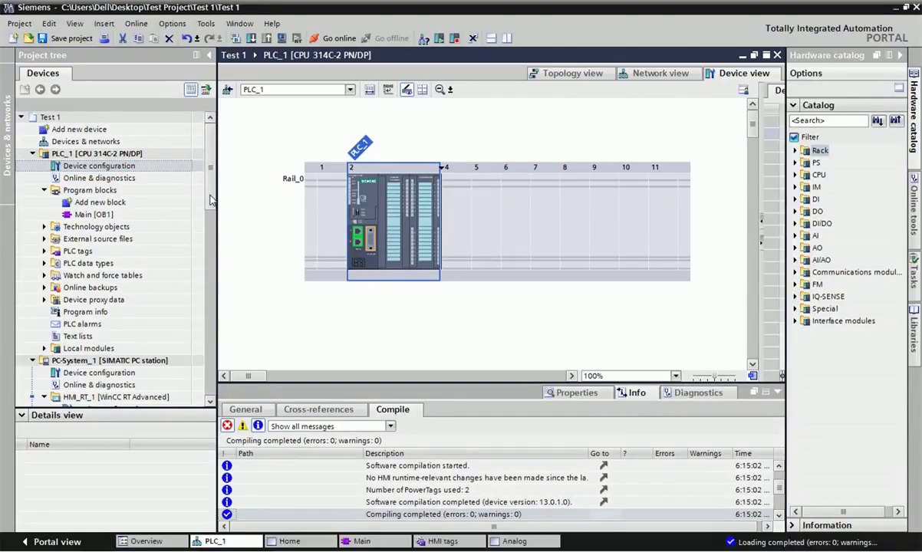
# Step: Open PC-System_1's Device configuration and expand HMI_RT_1 in the Project tree
pyautogui.scroll(-5, 204, 207)
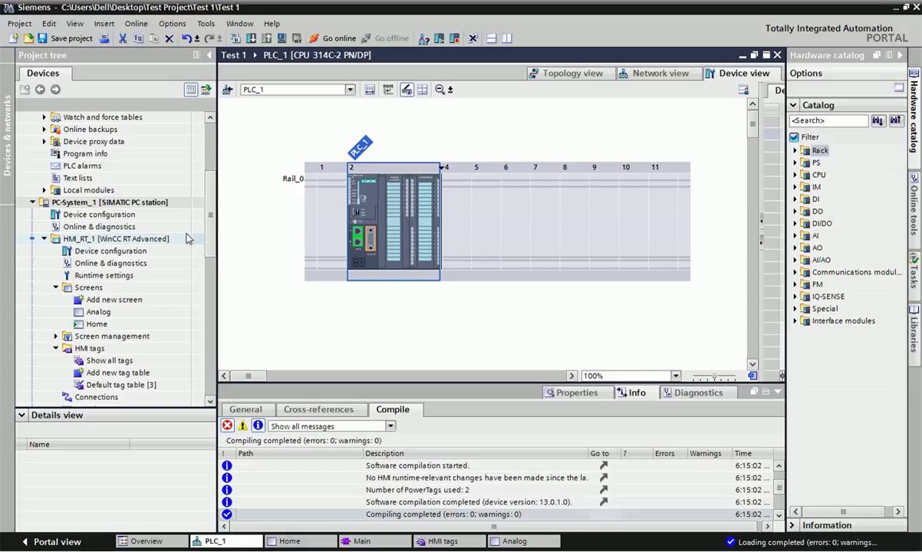
pyautogui.scroll(5, 211, 247)
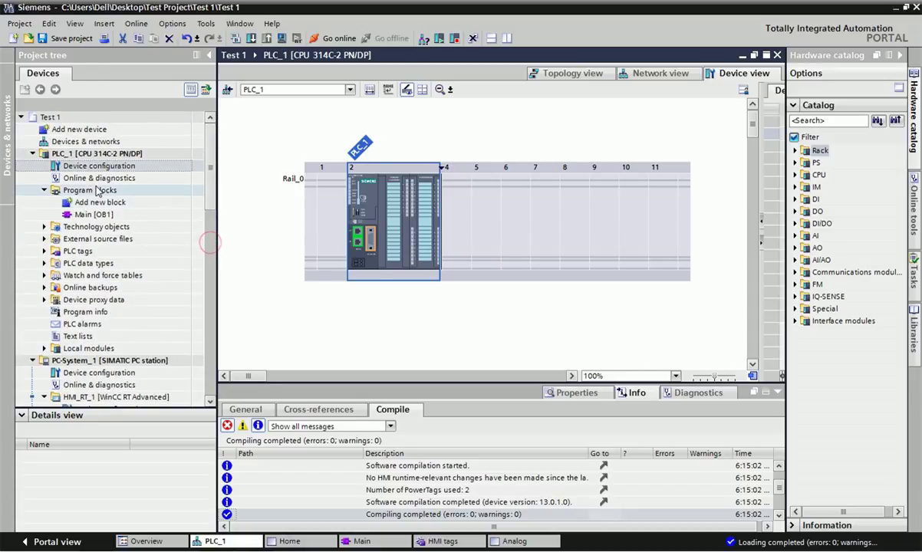
pyautogui.scroll(-5, 204, 204)
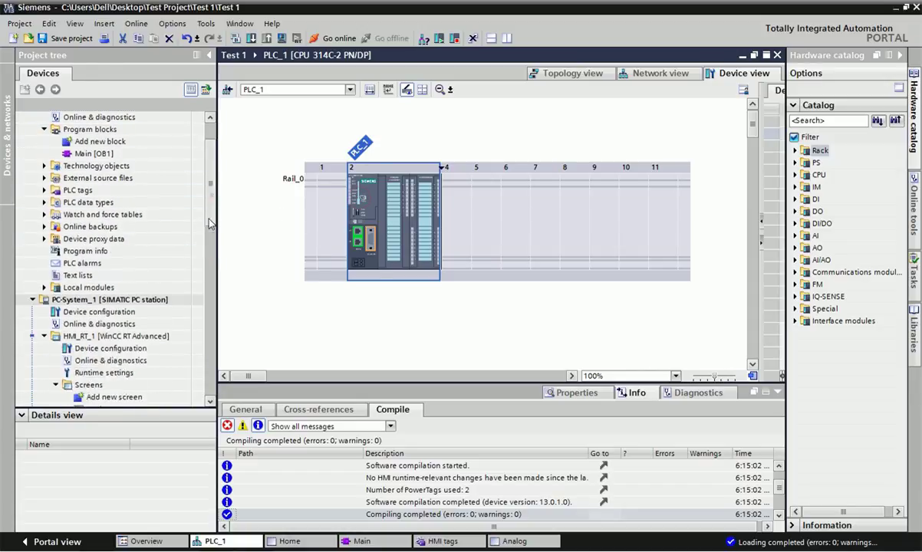
pyautogui.doubleClick(88, 216)
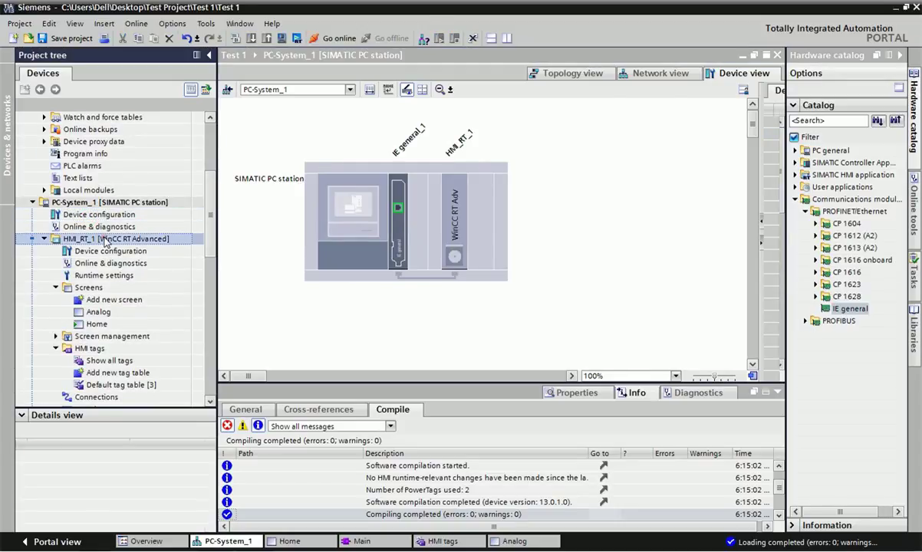
pyautogui.doubleClick(102, 239)
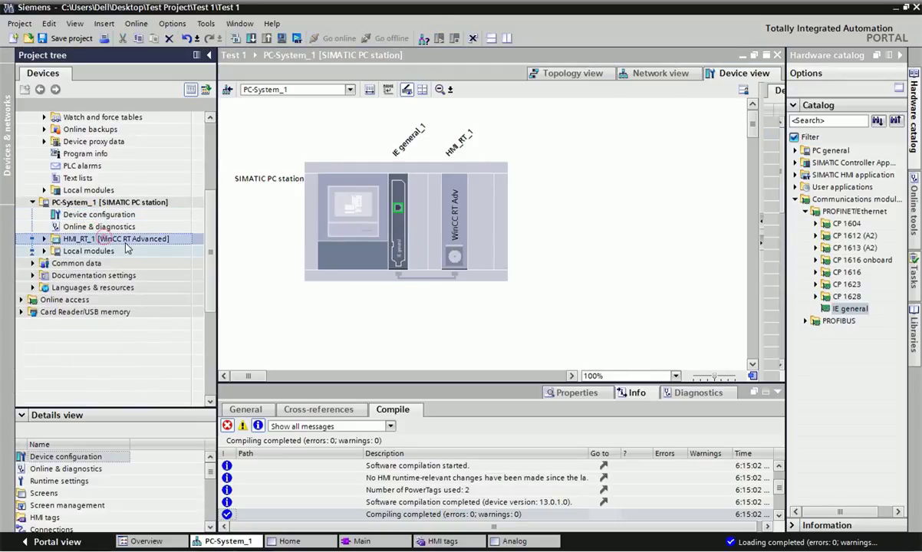
pyautogui.click(44, 239)
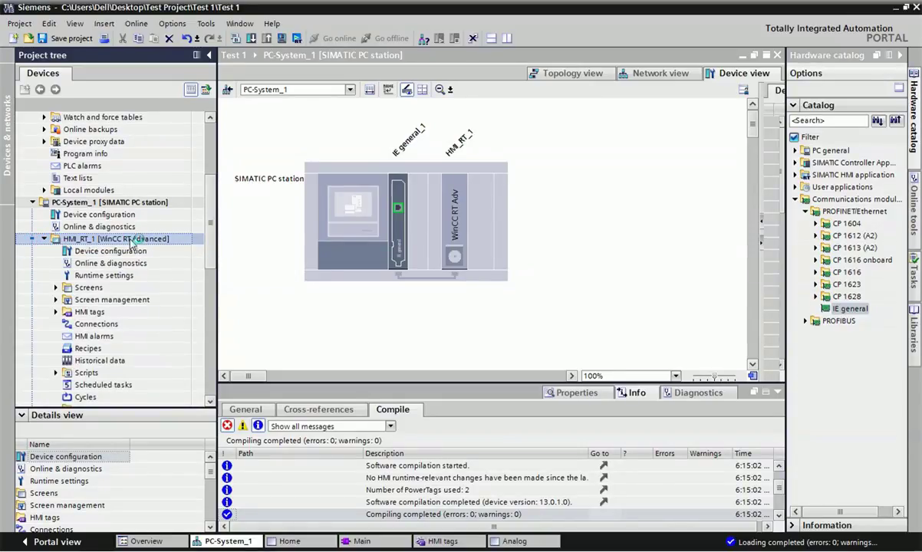
# Step: Switch to the Network view and expand HMI_RT_1's Screens folder
pyautogui.click(625, 73)
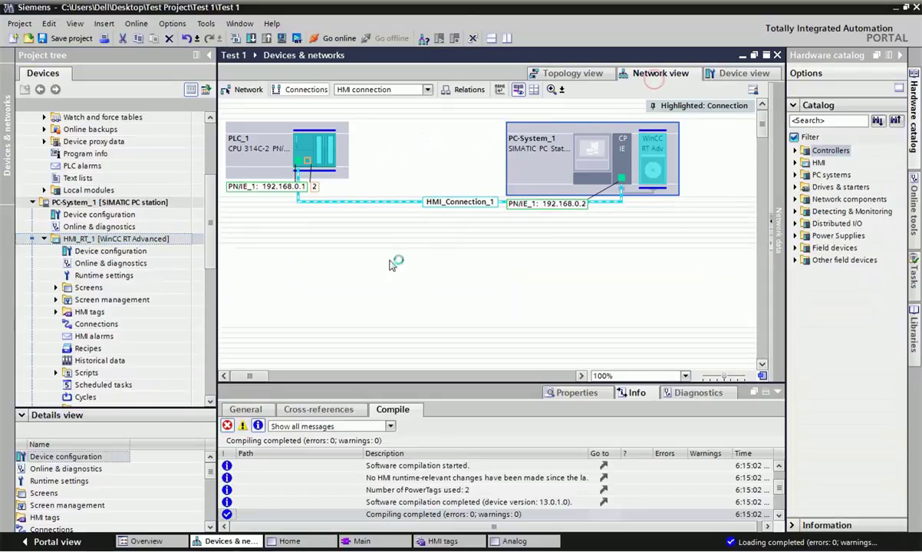
pyautogui.moveTo(209, 267)
pyautogui.mouseDown()
pyautogui.moveTo(211, 244)
pyautogui.moveTo(215, 262)
pyautogui.mouseUp()
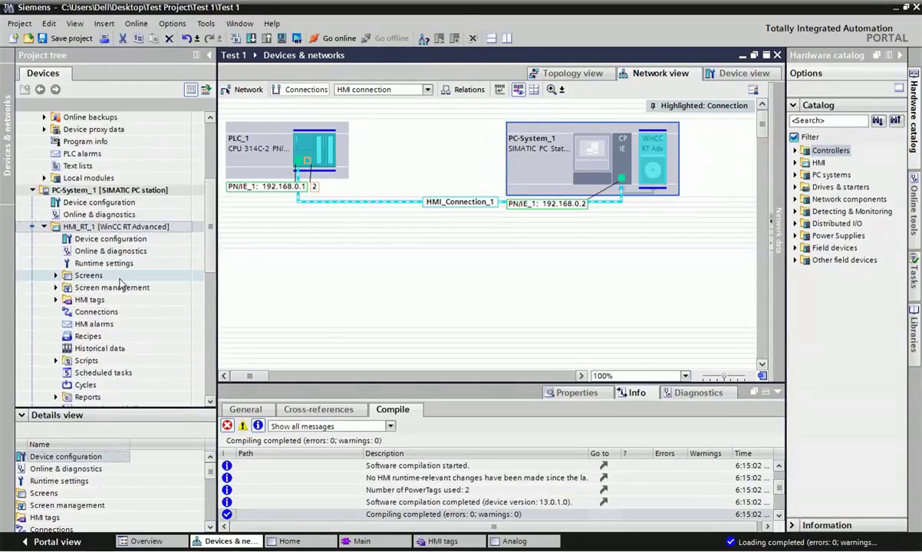
pyautogui.doubleClick(107, 274)
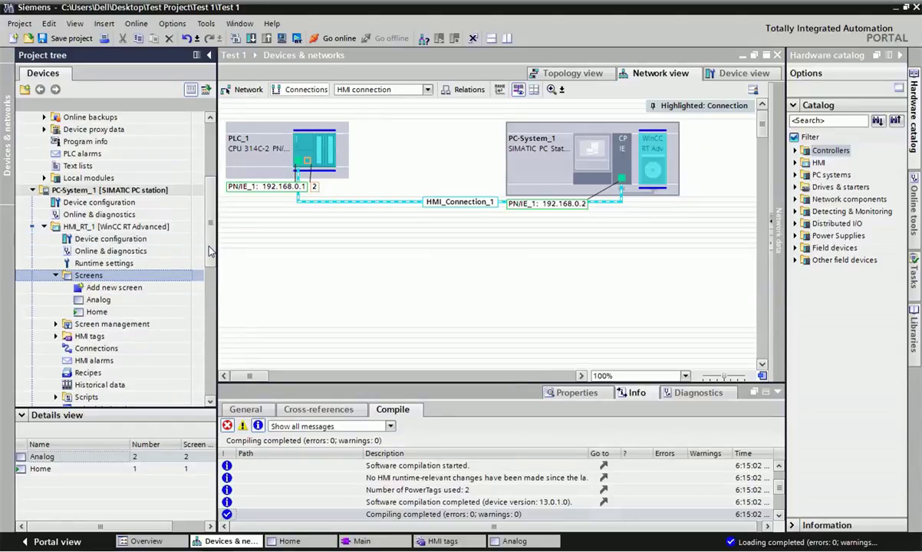
pyautogui.moveTo(209, 247); pyautogui.dragTo(212, 261)
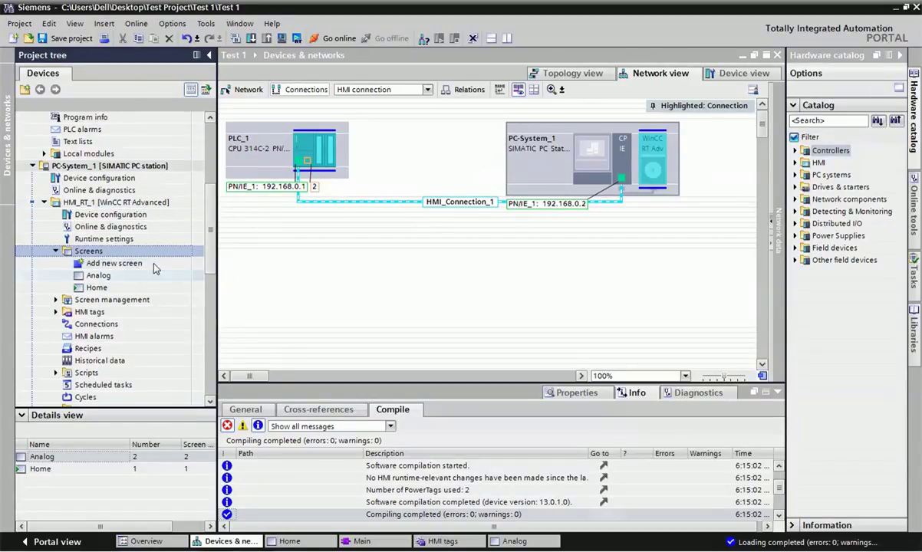
# Step: Leave the Home screen's name unchanged and open the Analog screen in the editor
pyautogui.click(103, 289)
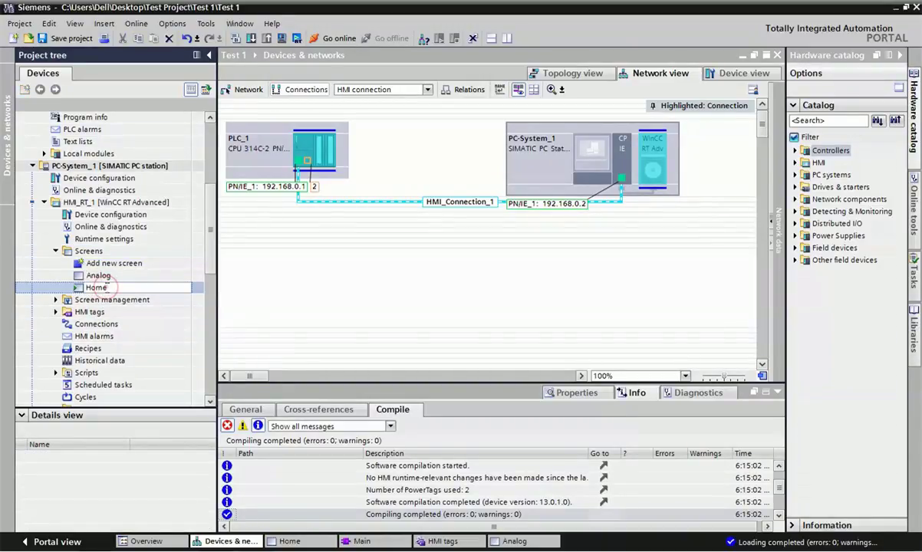
pyautogui.click(142, 283)
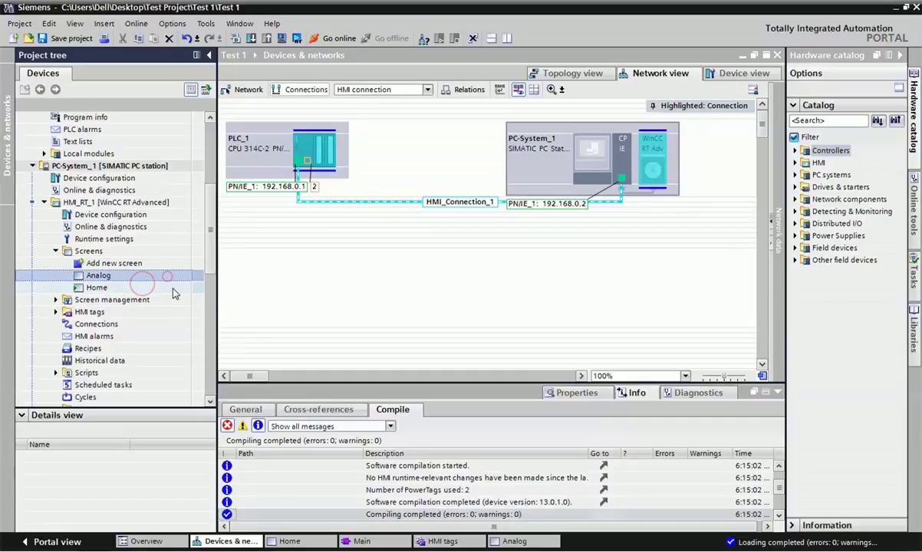
pyautogui.click(164, 281)
pyautogui.click(132, 275)
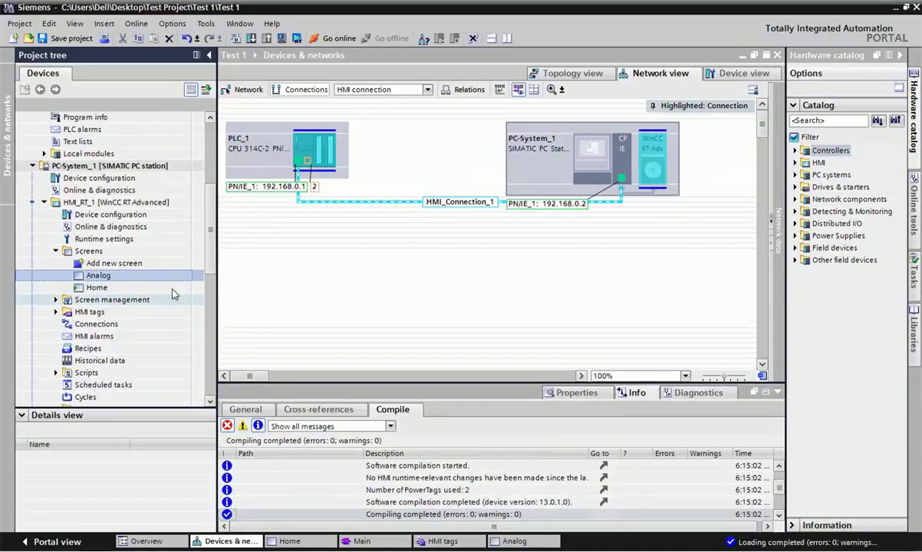
pyautogui.doubleClick(112, 278)
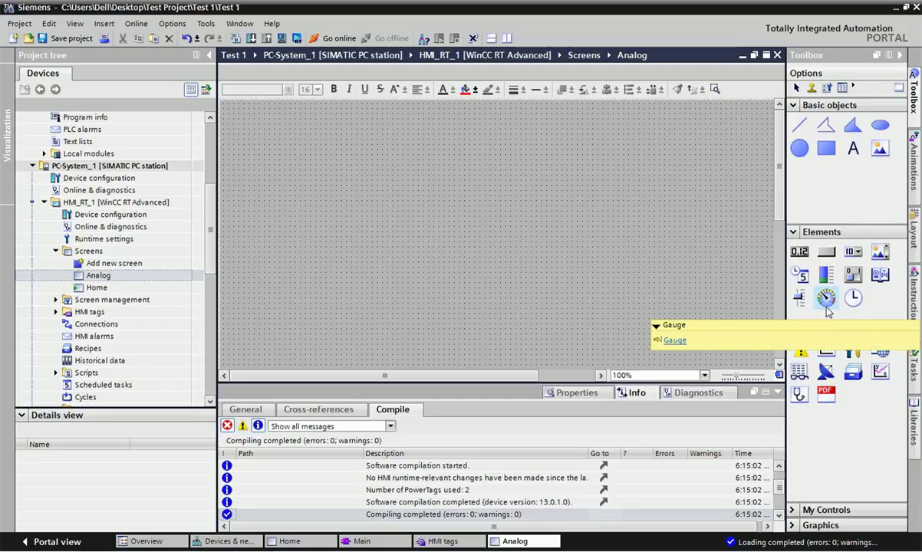
# Step: Place a 0–100 bar at left, a gauge at right and a pump symbol in the centre
pyautogui.moveTo(826, 275); pyautogui.dragTo(382, 219)
pyautogui.moveTo(825, 298); pyautogui.dragTo(654, 223)
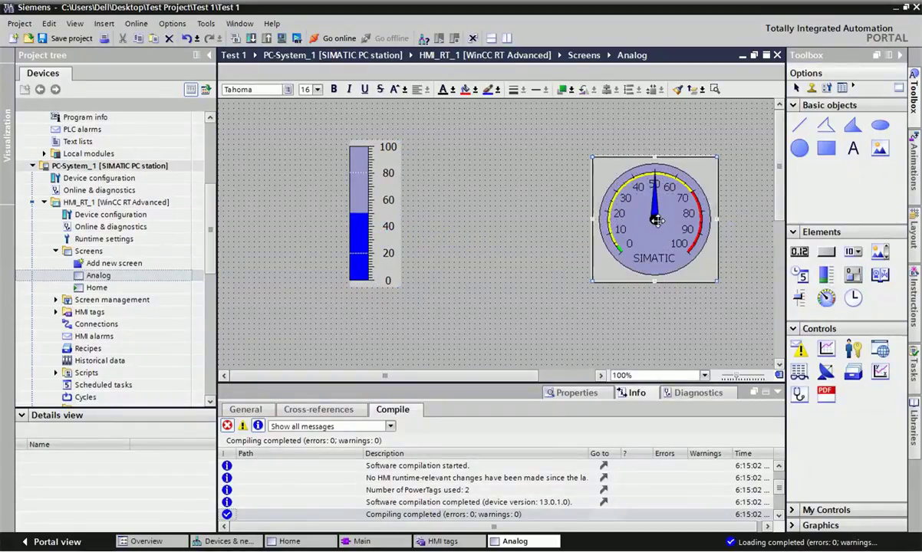
pyautogui.moveTo(395, 217); pyautogui.dragTo(375, 215)
pyautogui.moveTo(624, 229); pyautogui.dragTo(643, 234)
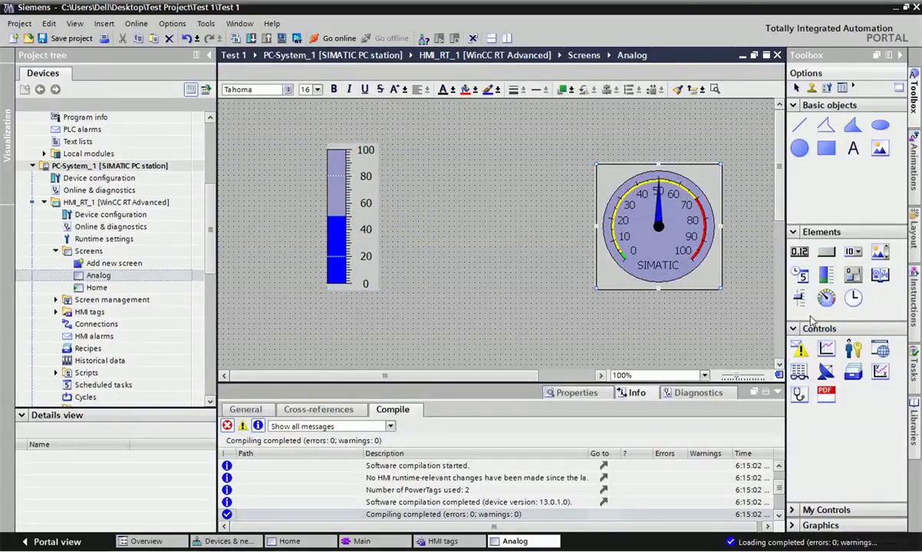
pyautogui.moveTo(880, 274); pyautogui.dragTo(498, 208)
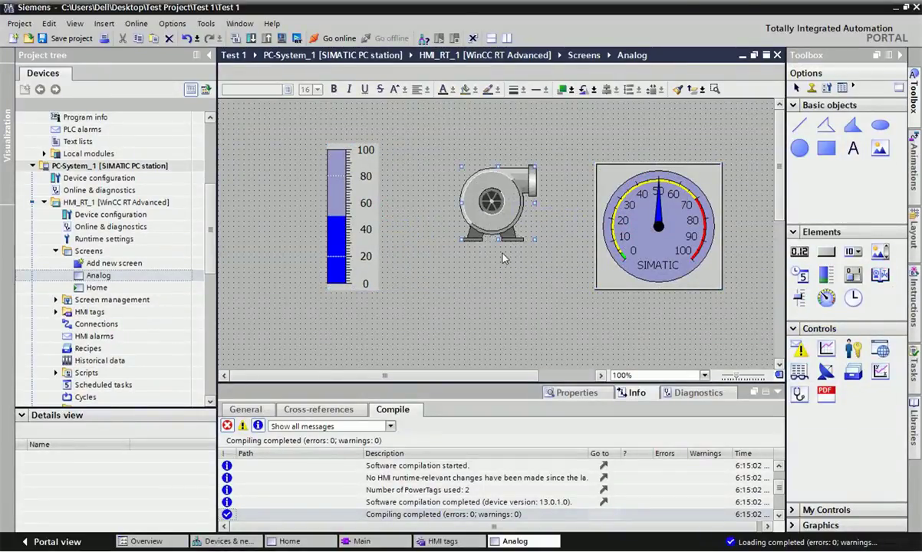
pyautogui.moveTo(449, 387); pyautogui.dragTo(449, 288)
pyautogui.doubleClick(486, 207)
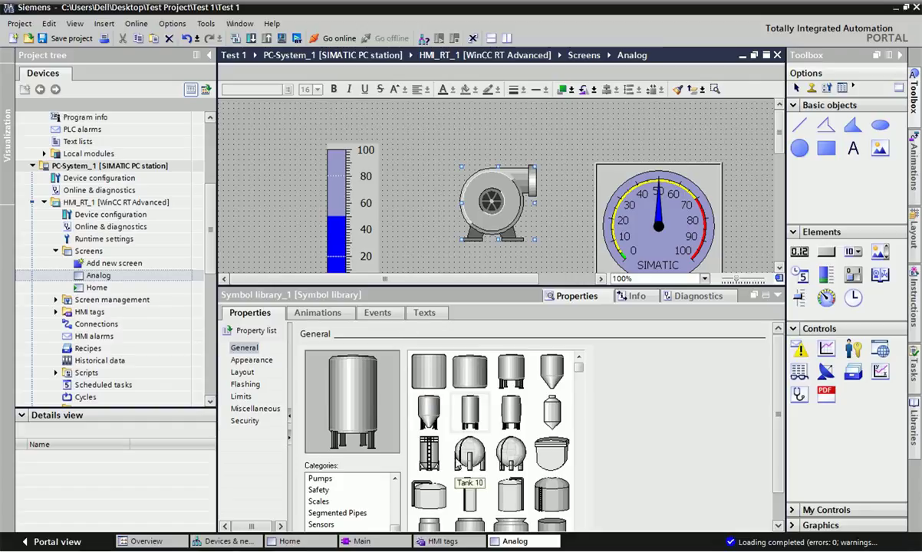
# Step: Browse the symbol library categories from Pumps through Water & Wastewater
pyautogui.click(324, 479)
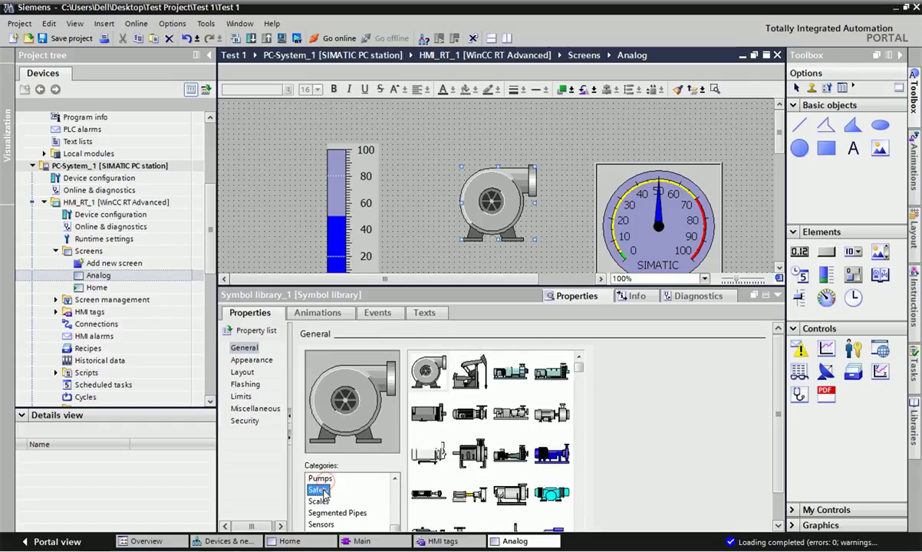
pyautogui.click(321, 490)
pyautogui.click(322, 501)
pyautogui.scroll(-2, 326, 502)
pyautogui.click(322, 489)
pyautogui.click(320, 500)
pyautogui.click(322, 513)
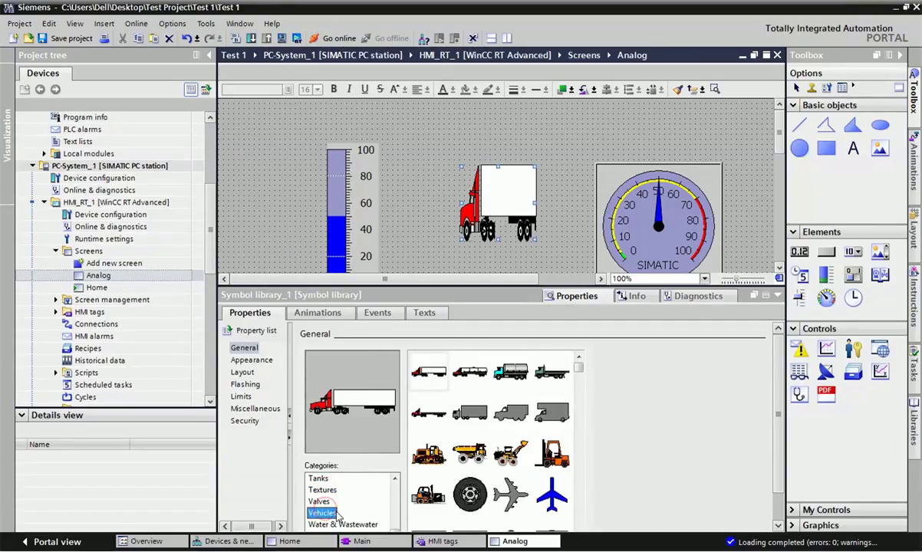
pyautogui.click(338, 523)
pyautogui.click(320, 500)
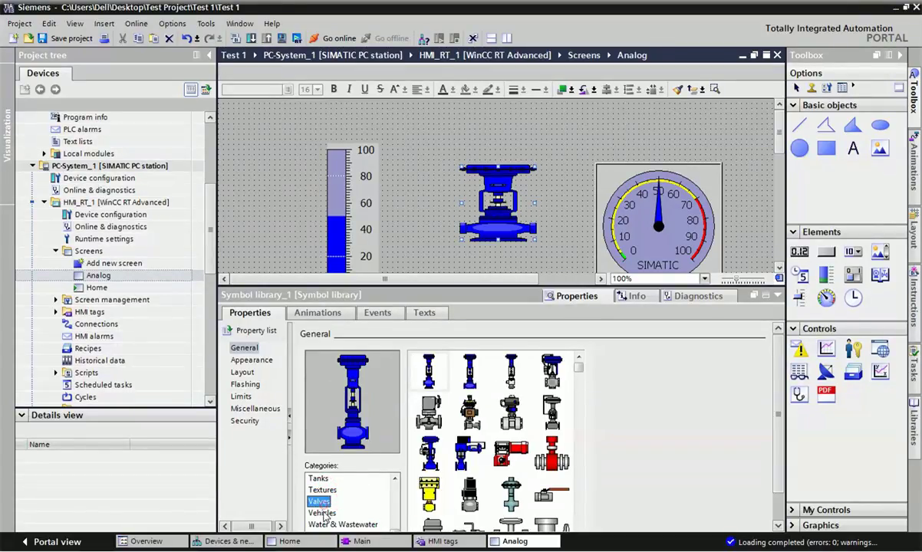
pyautogui.scroll(1, 323, 512)
pyautogui.scroll(2, 326, 511)
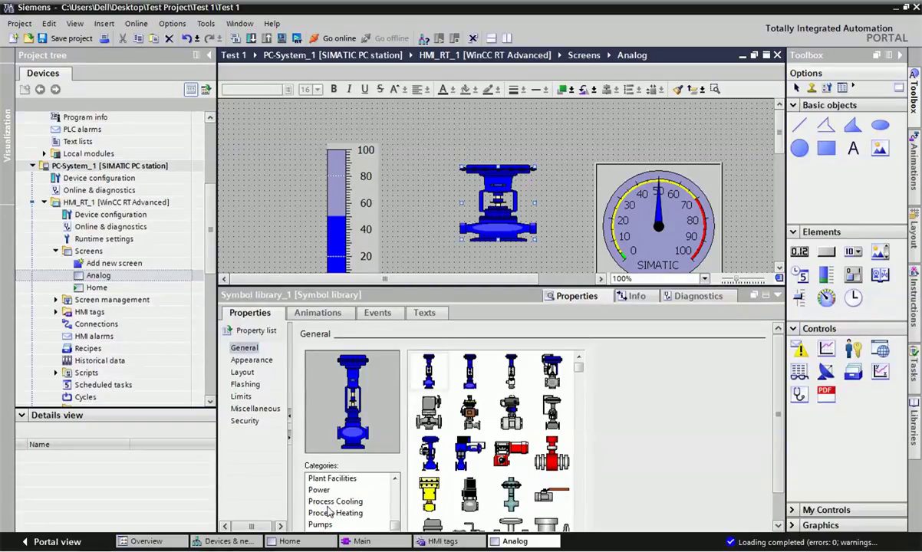
# Step: Replace the pump with a legged tank from the Tanks category
pyautogui.click(328, 512)
pyautogui.scroll(-2, 328, 511)
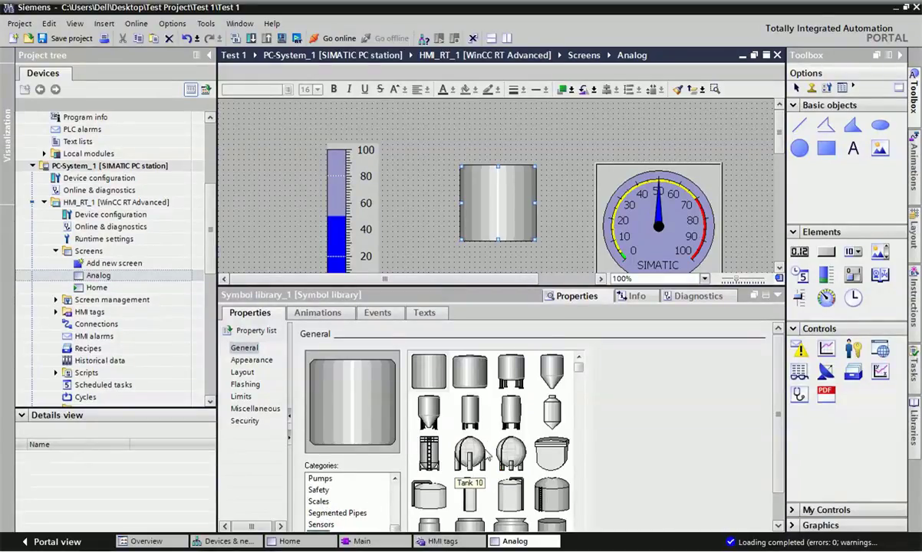
pyautogui.click(469, 413)
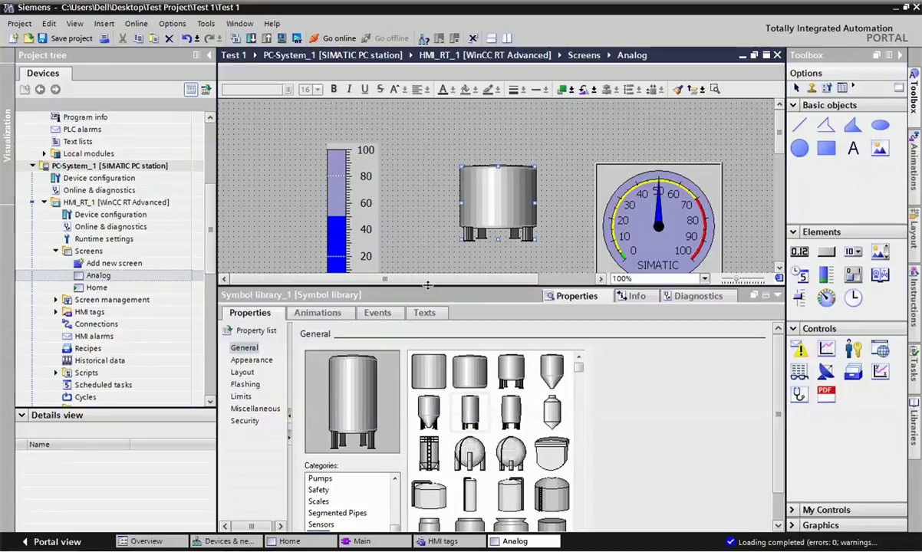
pyautogui.moveTo(427, 284); pyautogui.dragTo(427, 427)
# Step: Enlarge the tank symbol and move the level bar onto it
pyautogui.moveTo(498, 239)
pyautogui.mouseDown()
pyautogui.moveTo(496, 311)
pyautogui.moveTo(509, 237)
pyautogui.moveTo(493, 225)
pyautogui.mouseUp()
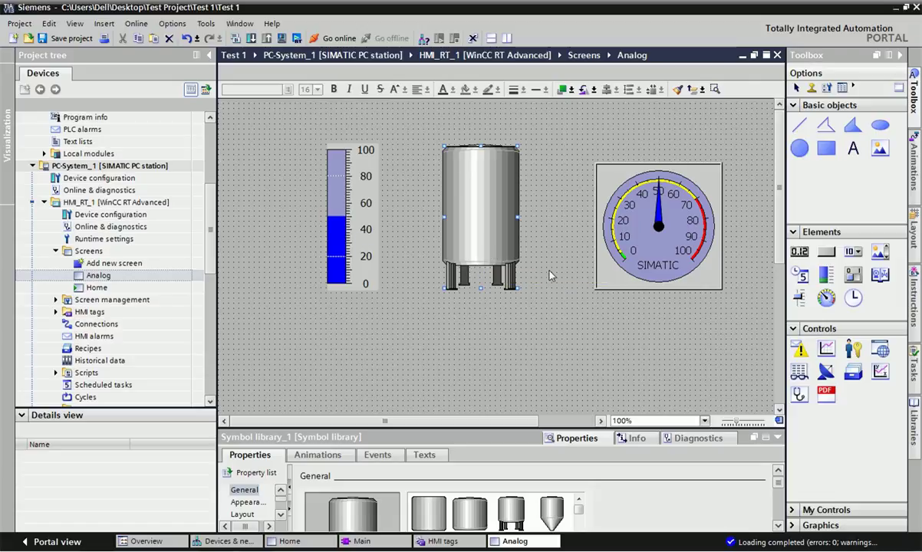
pyautogui.moveTo(519, 288); pyautogui.dragTo(529, 298)
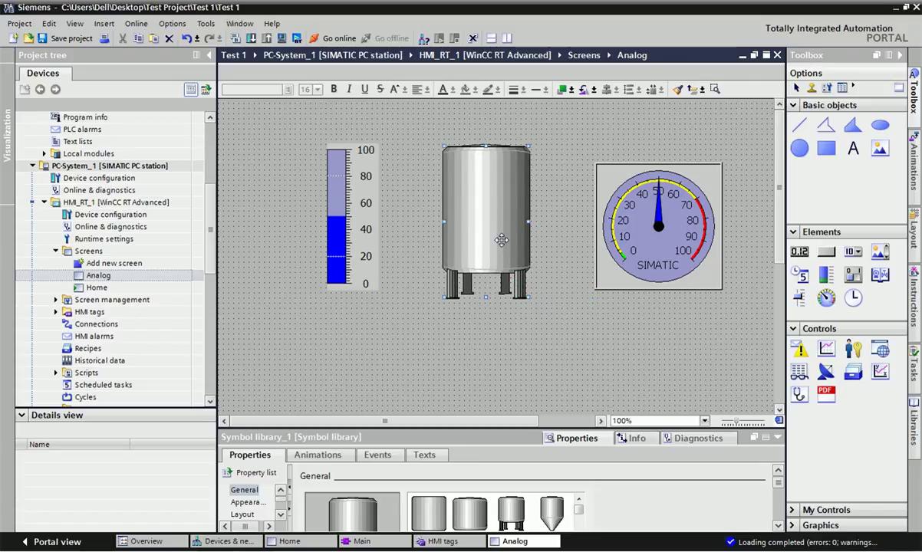
pyautogui.moveTo(342, 246); pyautogui.dragTo(384, 236)
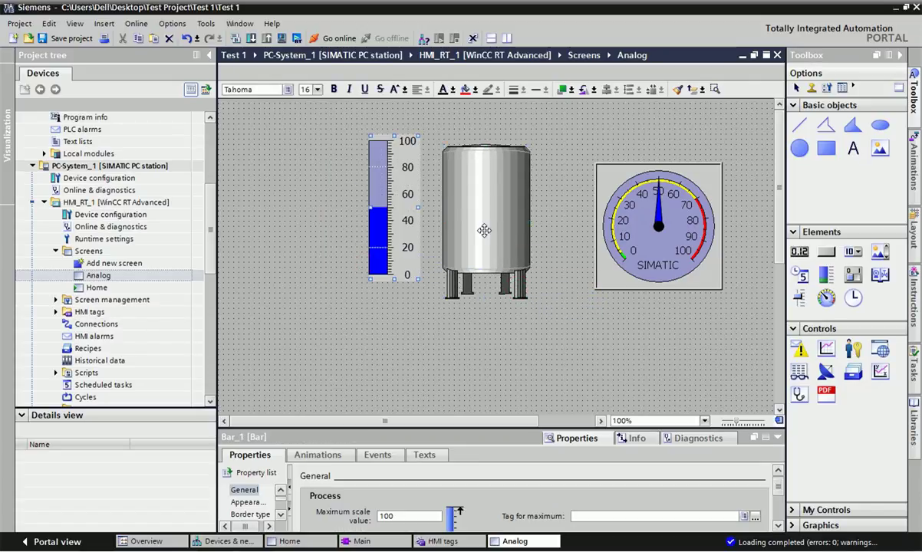
pyautogui.click(483, 230)
pyautogui.click(399, 237)
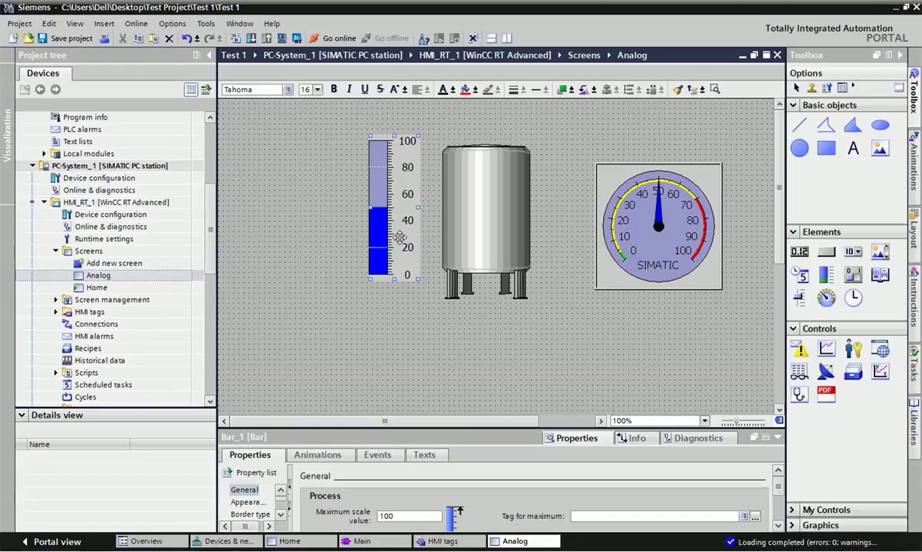
pyautogui.moveTo(382, 238); pyautogui.dragTo(474, 237)
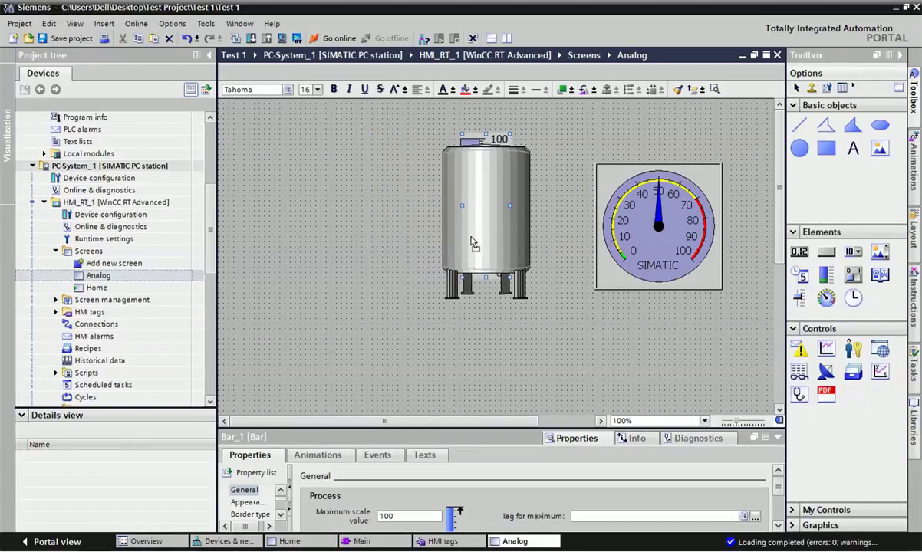
# Step: Bring the level bar forward and resize it to fit inside the tank body
pyautogui.rightClick(488, 140)
pyautogui.moveTo(591, 232)
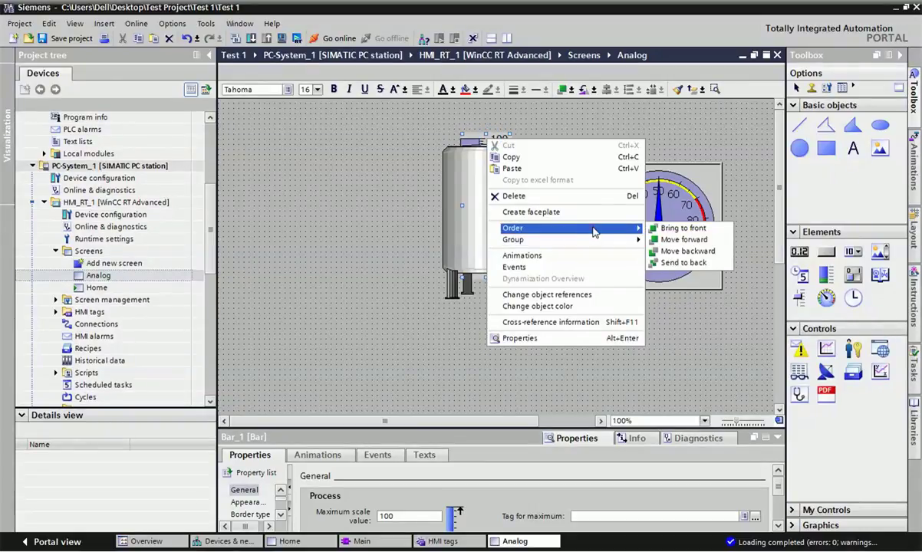
pyautogui.click(675, 240)
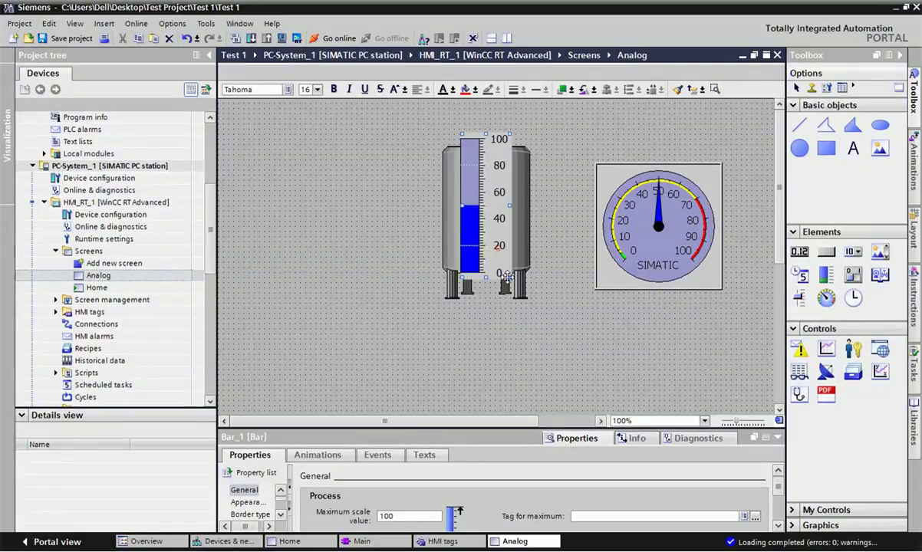
pyautogui.moveTo(510, 277); pyautogui.dragTo(527, 269)
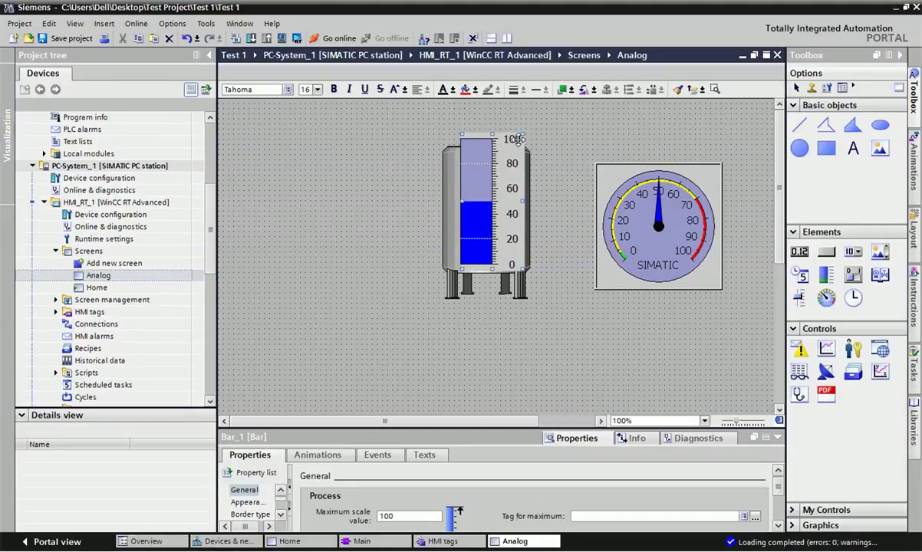
pyautogui.moveTo(520, 135); pyautogui.dragTo(524, 146)
pyautogui.moveTo(478, 175)
pyautogui.mouseDown()
pyautogui.moveTo(485, 185)
pyautogui.moveTo(467, 175)
pyautogui.mouseUp()
pyautogui.moveTo(505, 266); pyautogui.dragTo(526, 270)
# Step: Nudge the level bar left and show its process properties (scale 0 to 100)
pyautogui.moveTo(478, 227); pyautogui.dragTo(507, 232)
pyautogui.click(332, 345)
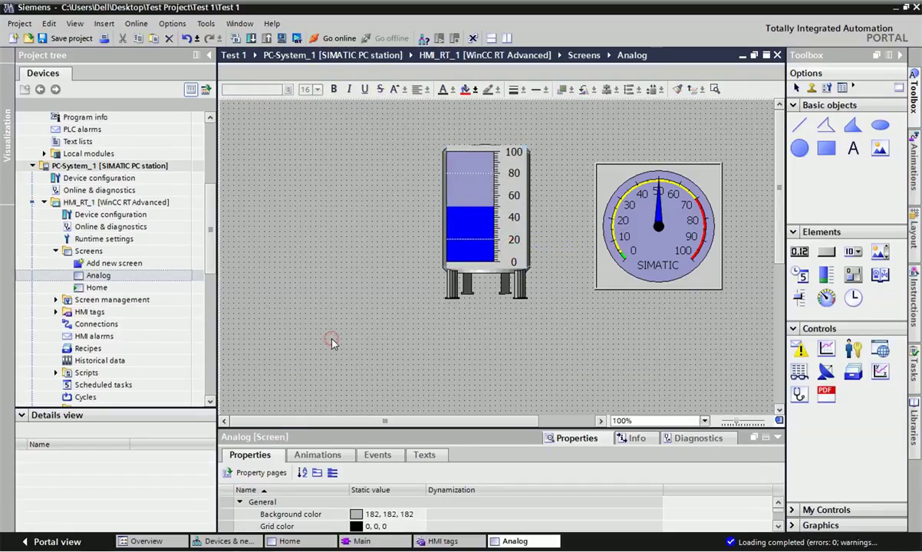
pyautogui.moveTo(366, 432); pyautogui.dragTo(366, 282)
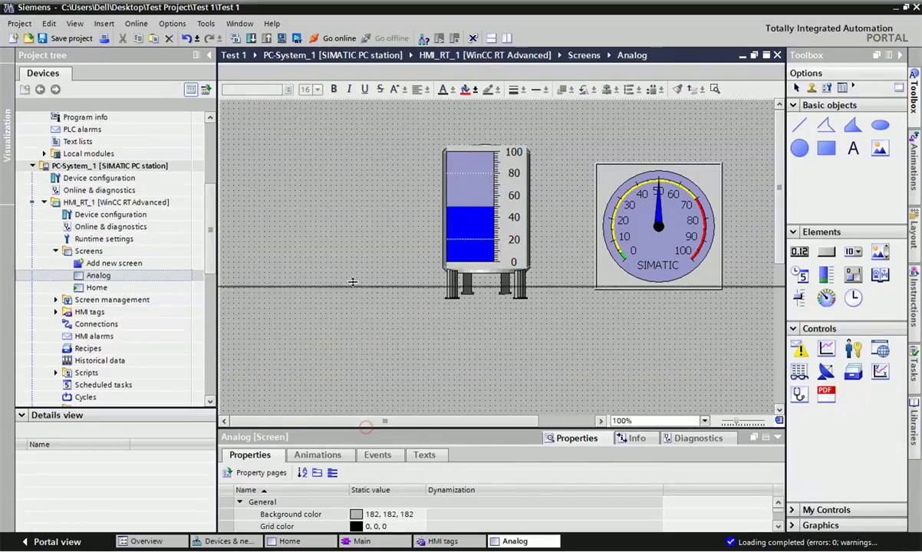
pyautogui.click(498, 214)
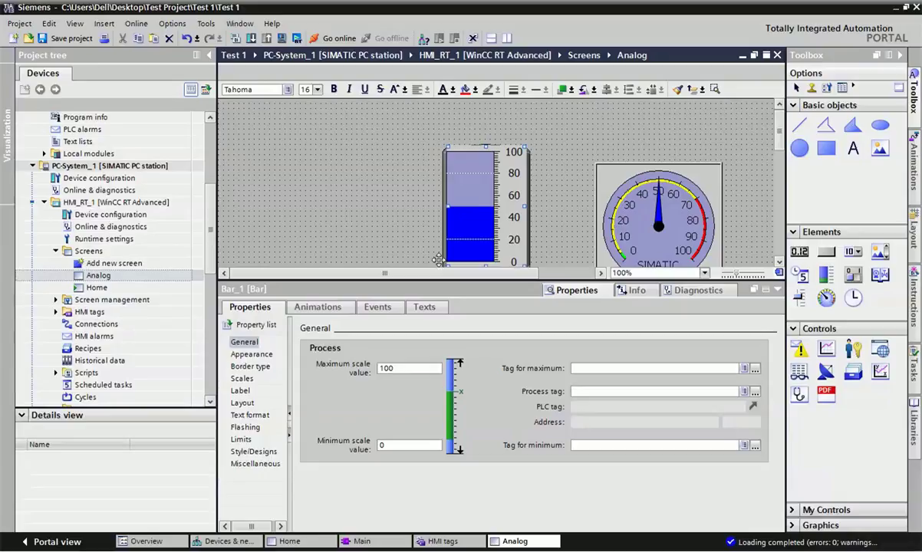
# Step: Turn off the bar's limit lines, inner-bar layout and scale, and set border width 0
pyautogui.click(242, 353)
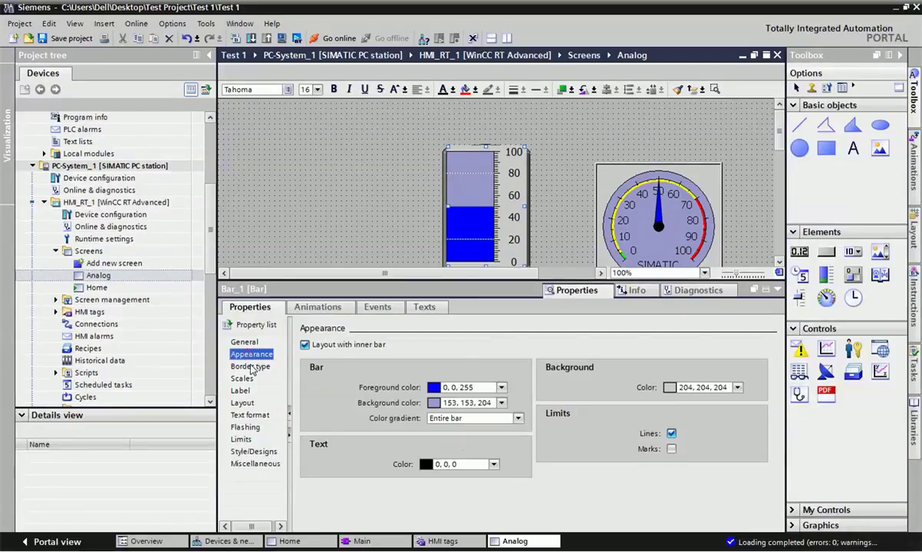
pyautogui.click(671, 433)
pyautogui.click(307, 345)
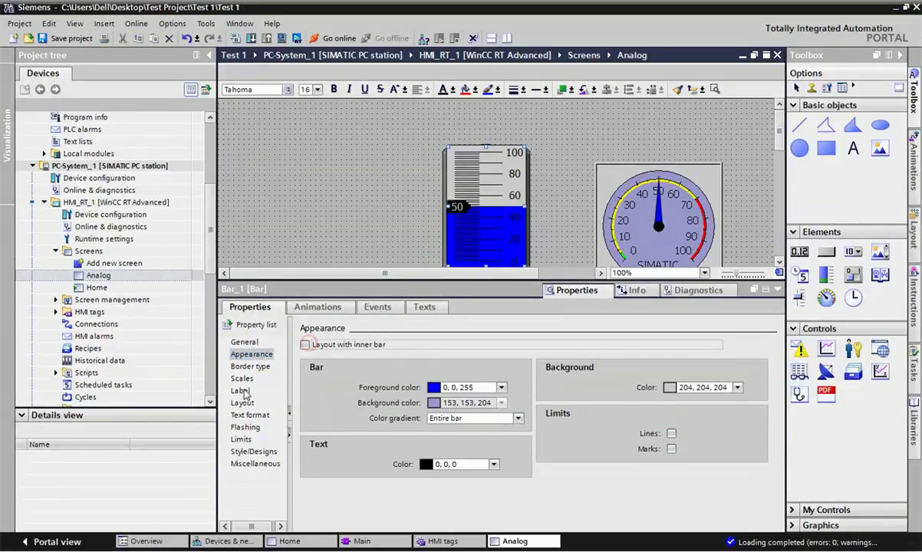
pyautogui.click(241, 378)
pyautogui.click(319, 349)
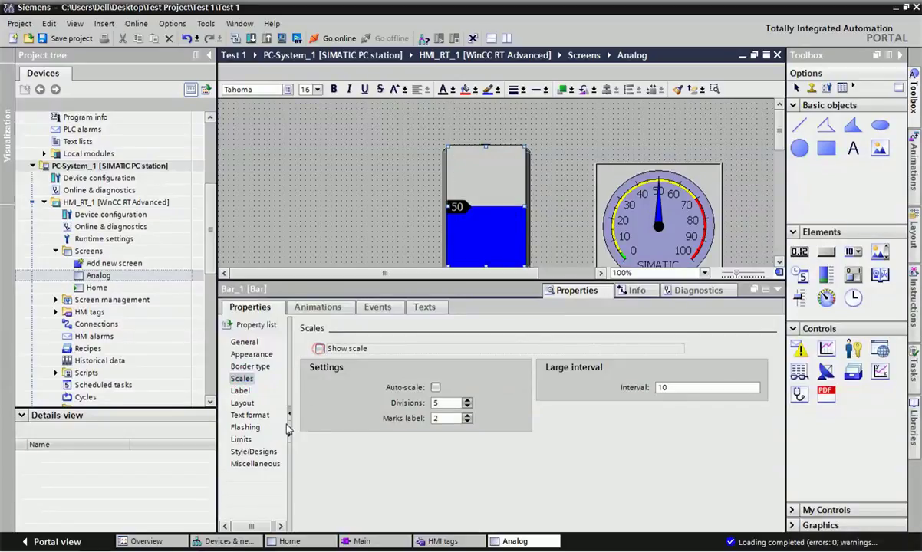
pyautogui.click(240, 390)
pyautogui.click(245, 366)
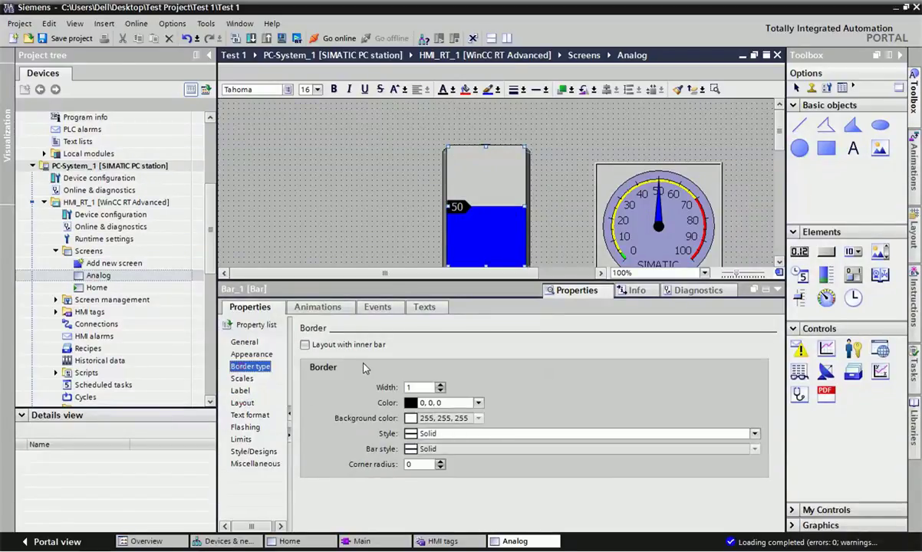
pyautogui.write('0')
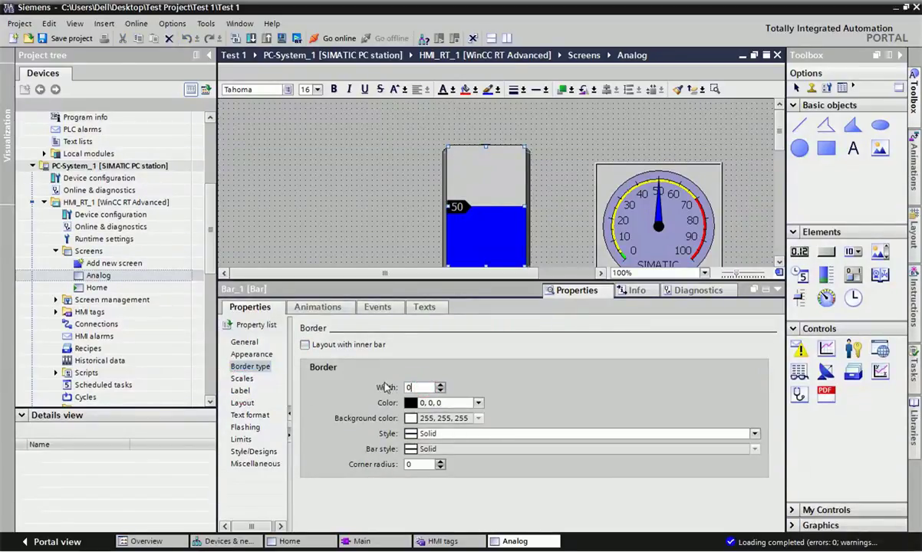
pyautogui.press('Return')
# Step: Hide the bar's process value marker and move the bar slightly down in the tank
pyautogui.click(241, 379)
pyautogui.click(241, 403)
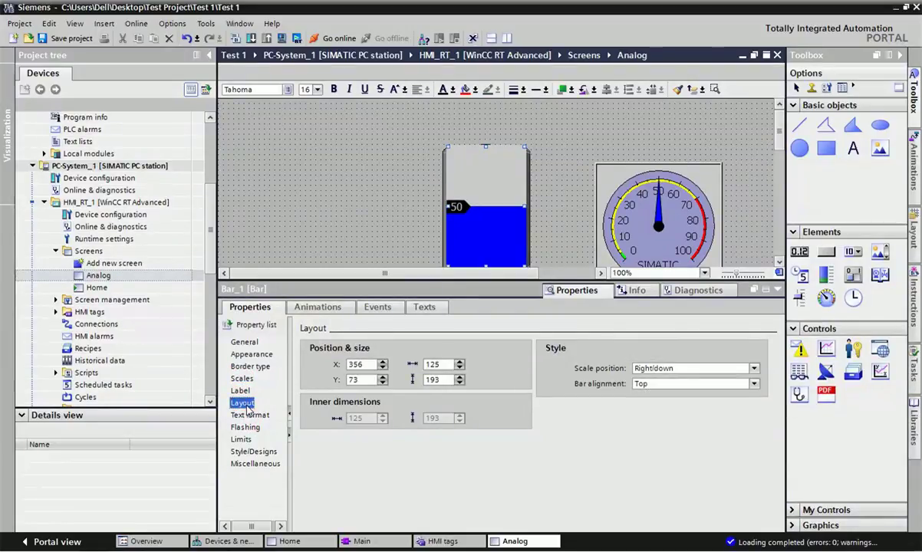
pyautogui.click(246, 427)
pyautogui.click(242, 415)
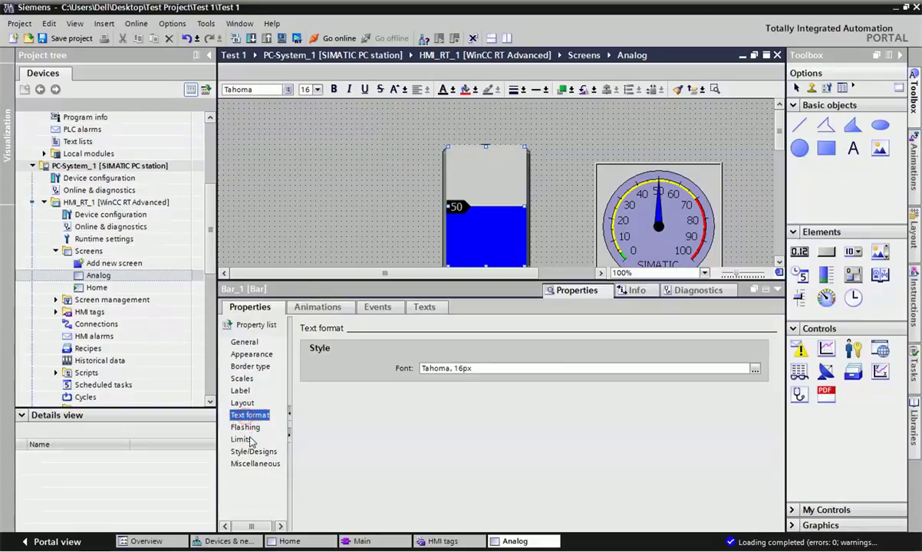
pyautogui.click(241, 439)
pyautogui.click(241, 391)
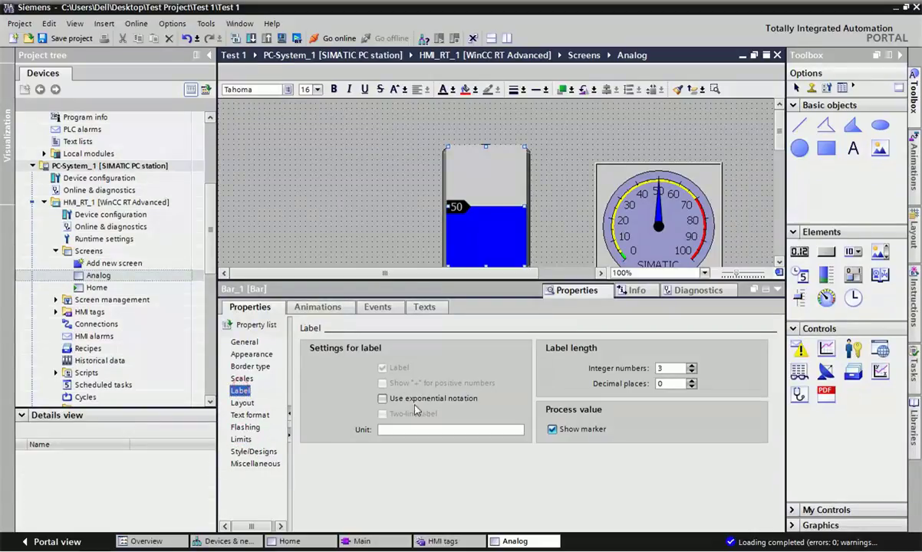
pyautogui.click(552, 429)
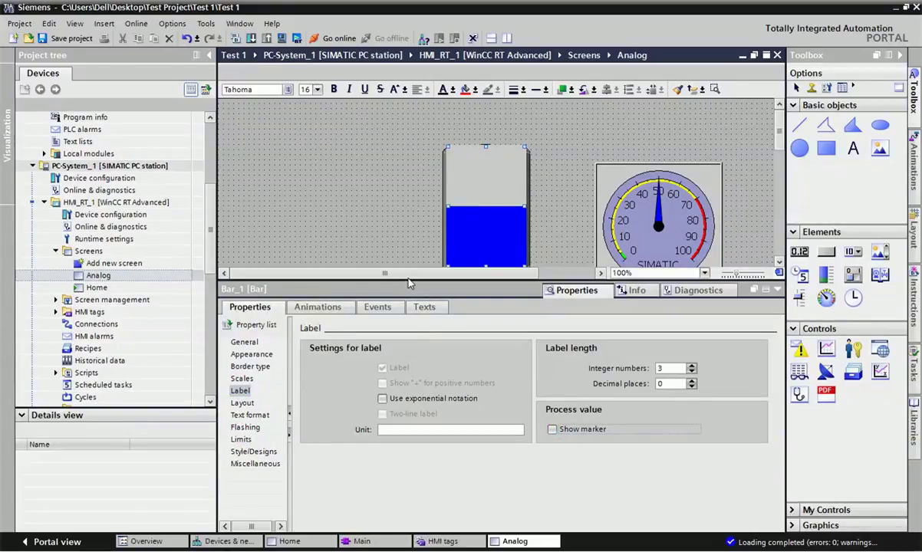
pyautogui.moveTo(410, 286); pyautogui.dragTo(410, 365)
pyautogui.moveTo(491, 224); pyautogui.dragTo(500, 250)
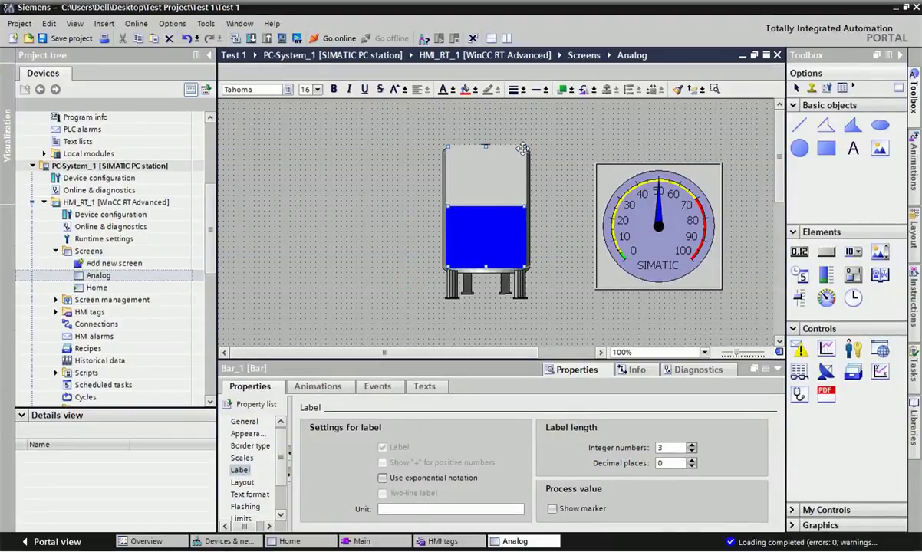
# Step: Resize and nudge the blue bar to fill the tank body, widening it with Shift+Right
pyautogui.moveTo(527, 144); pyautogui.dragTo(525, 151)
pyautogui.moveTo(453, 266)
pyautogui.mouseDown()
pyautogui.moveTo(421, 267)
pyautogui.moveTo(453, 266)
pyautogui.mouseUp()
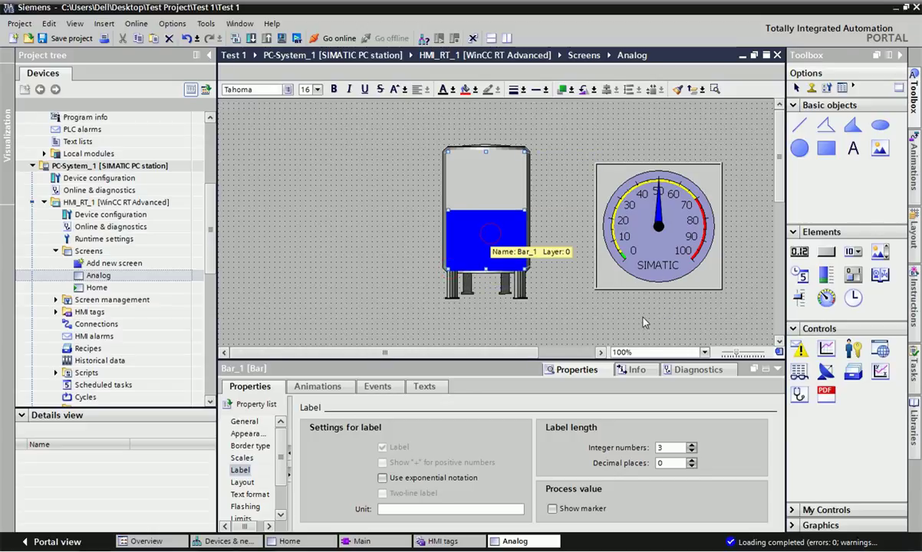
pyautogui.moveTo(525, 209); pyautogui.dragTo(527, 210)
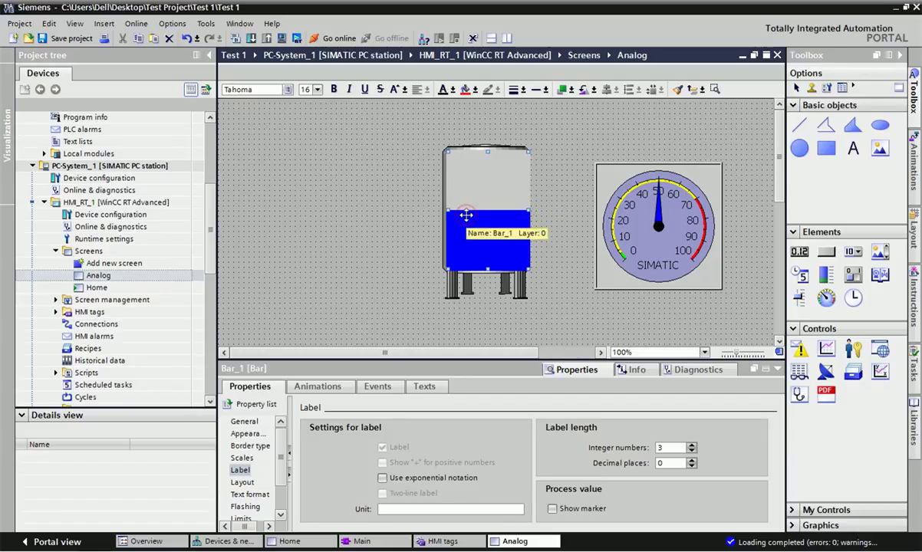
pyautogui.moveTo(464, 216)
pyautogui.mouseDown()
pyautogui.moveTo(452, 215)
pyautogui.moveTo(463, 215)
pyautogui.mouseUp()
pyautogui.click(553, 238)
pyautogui.click(491, 243)
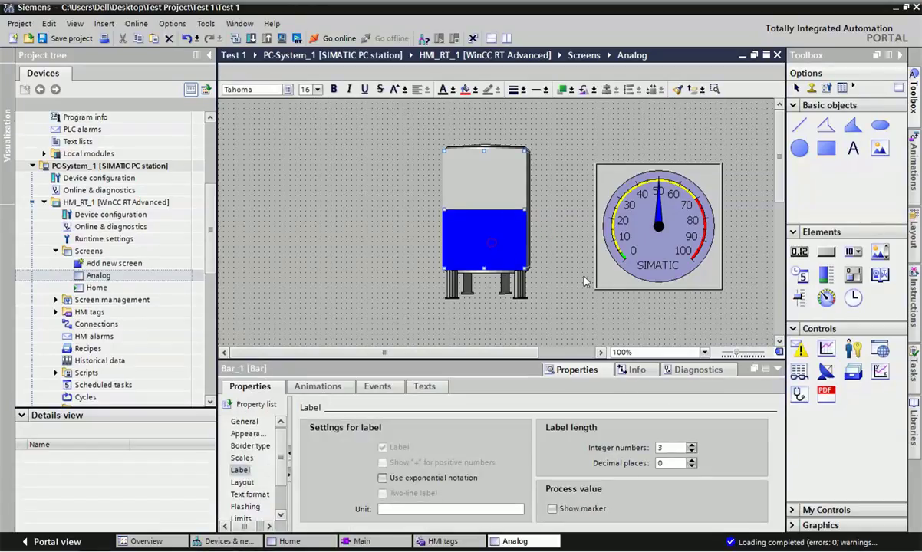
pyautogui.hotkey('shift', 'Right')
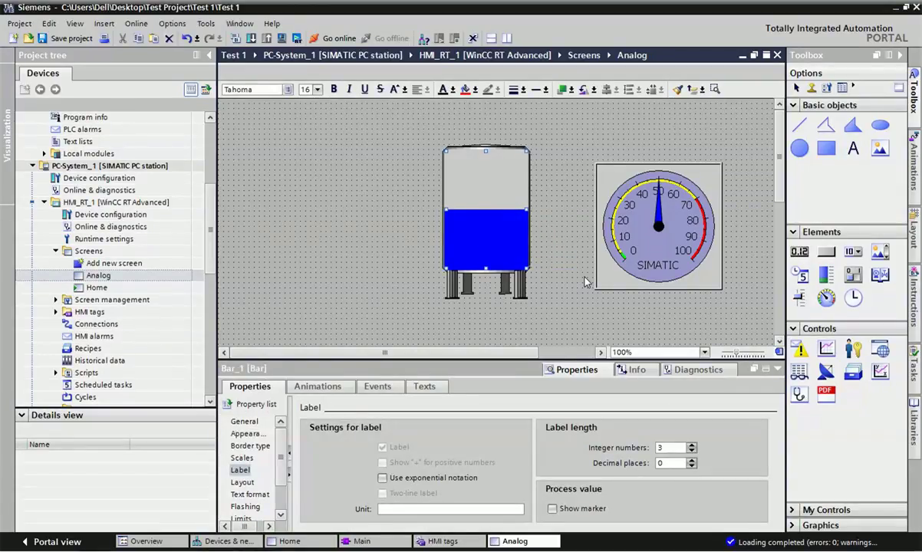
pyautogui.click(326, 276)
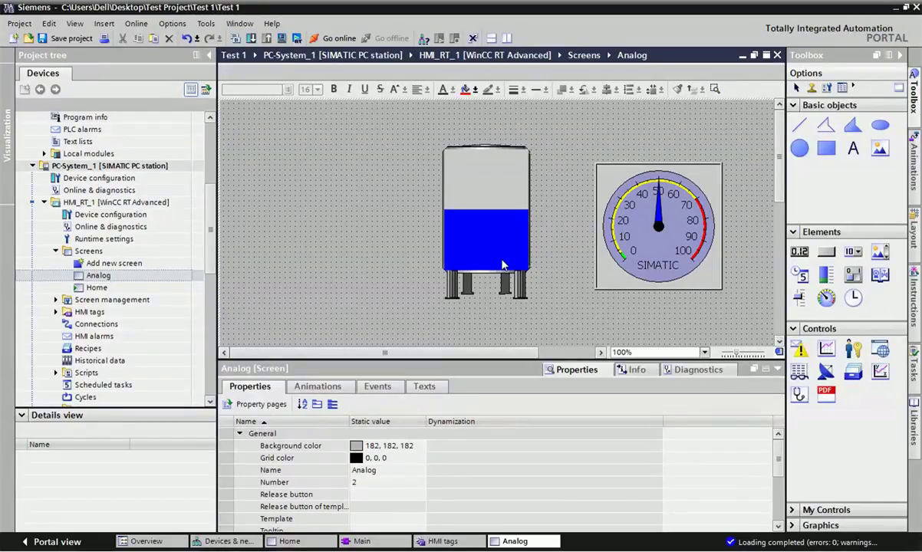
pyautogui.scroll(5, 202, 232)
# Step: Open Main [OB1], then review the PLC's IO tag addresses in its device configuration
pyautogui.click(95, 215)
pyautogui.doubleClick(95, 215)
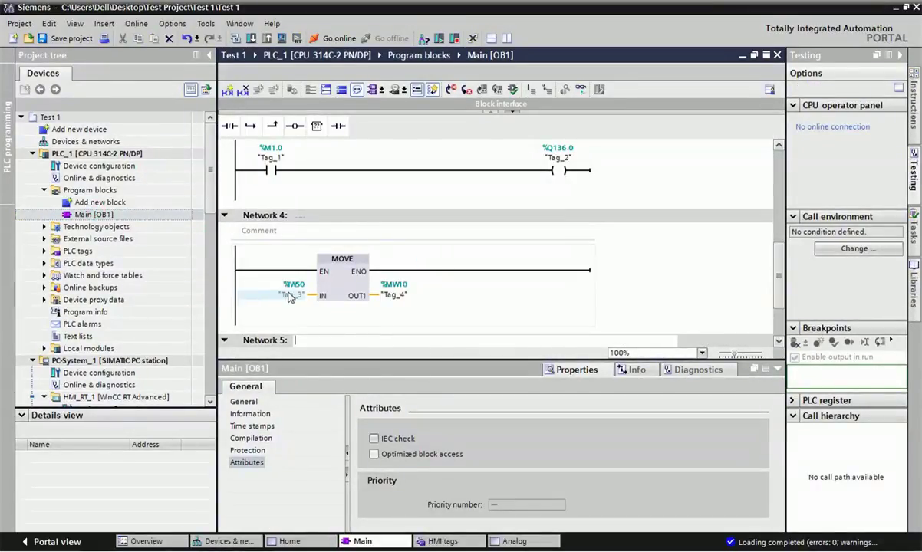
pyautogui.doubleClick(100, 166)
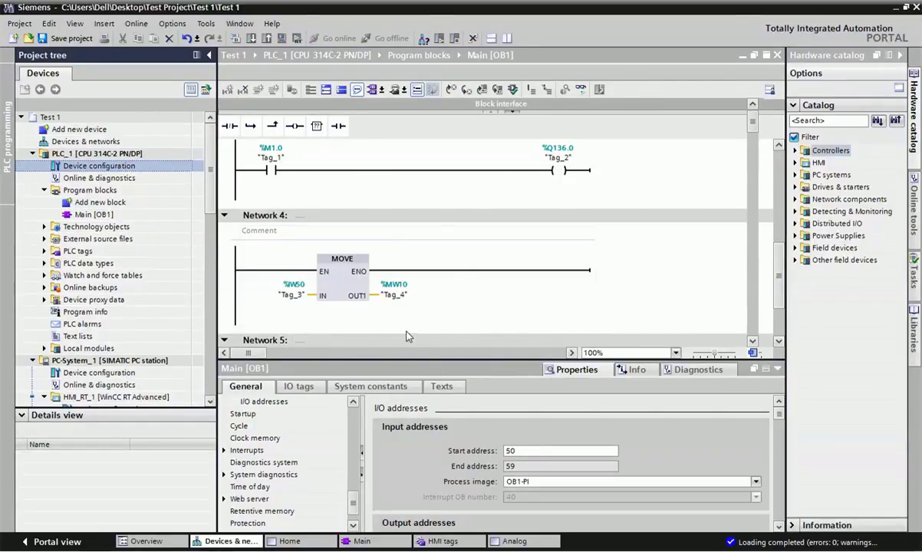
pyautogui.click(300, 387)
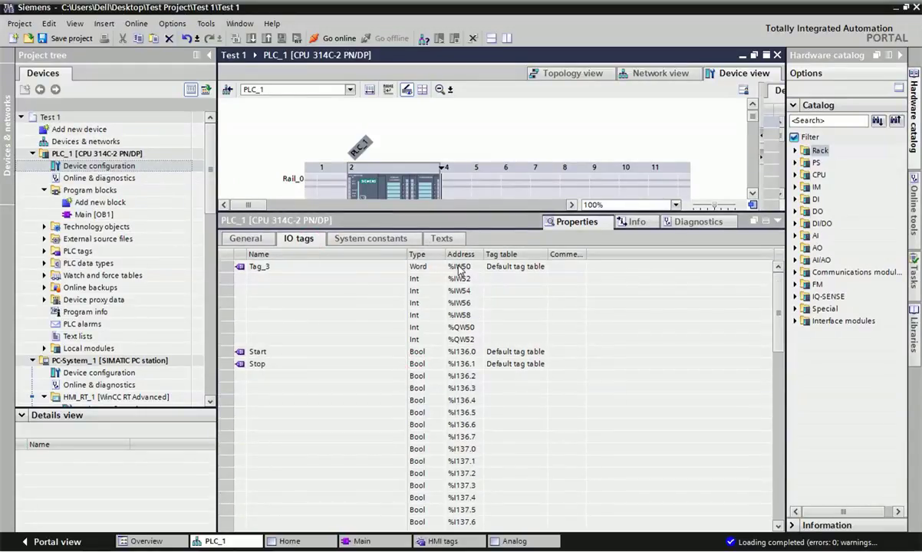
pyautogui.moveTo(404, 214); pyautogui.dragTo(404, 352)
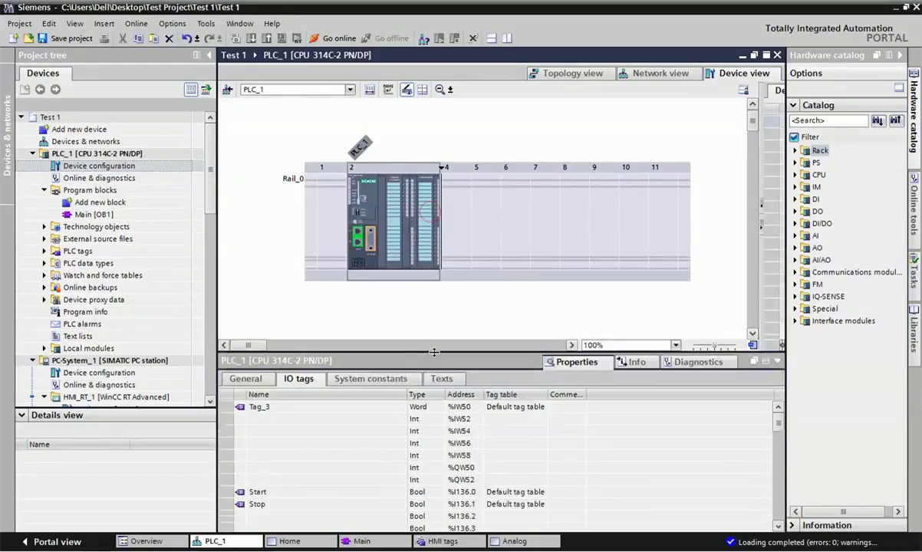
# Step: Check Network 4's MOVE from %IW0 to %MW10 "Tag_4", then select the Analog screen's tank bar
pyautogui.doubleClick(93, 214)
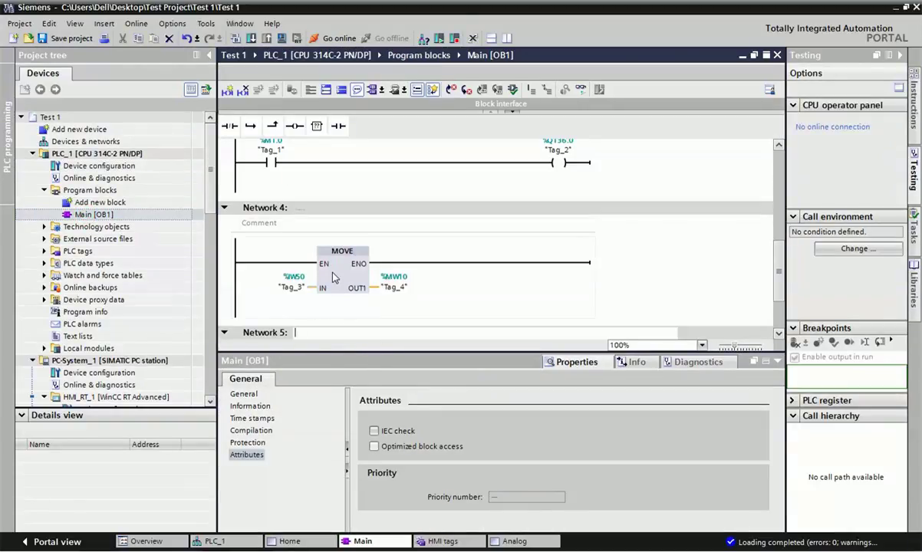
pyautogui.click(333, 278)
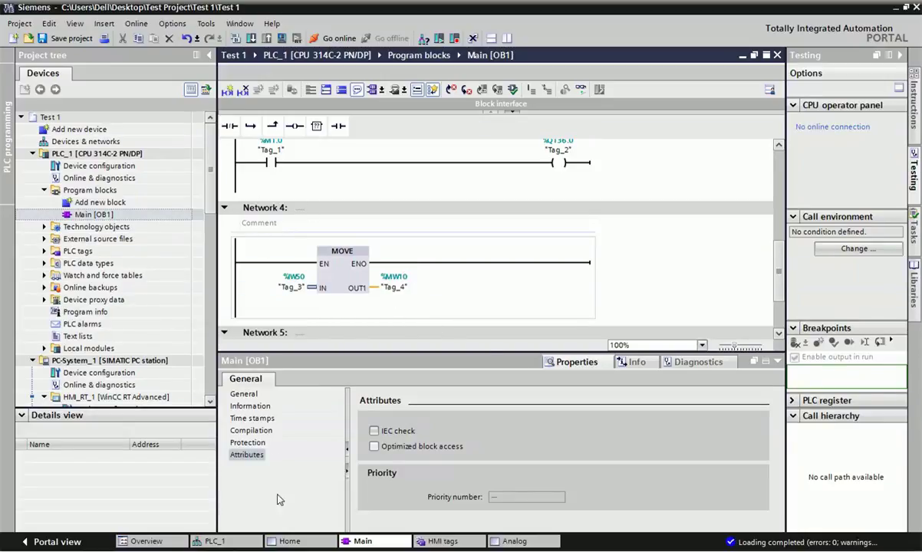
pyautogui.click(512, 541)
pyautogui.click(489, 206)
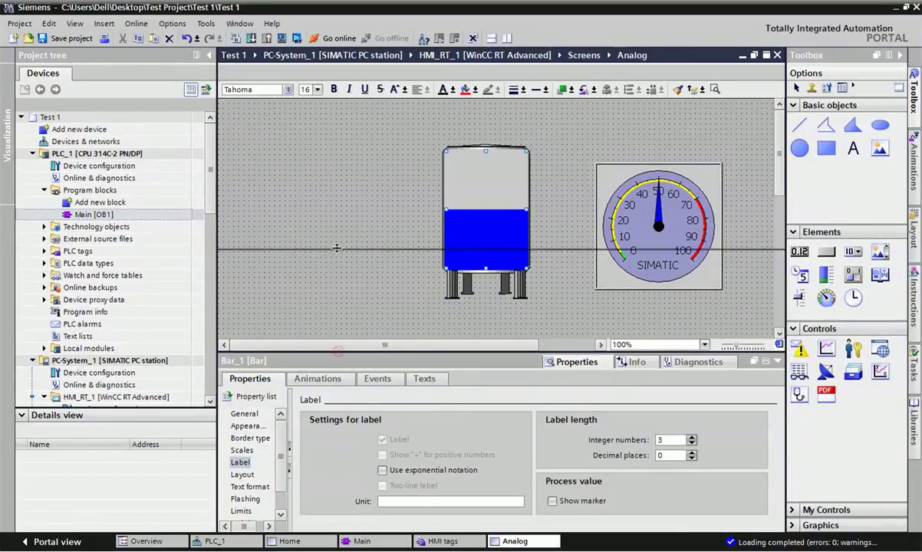
# Step: Set Bar_1's process tag to Tag_4 (%MW10), keeping its 0–100 scale range
pyautogui.moveTo(340, 355); pyautogui.dragTo(337, 251)
pyautogui.click(244, 310)
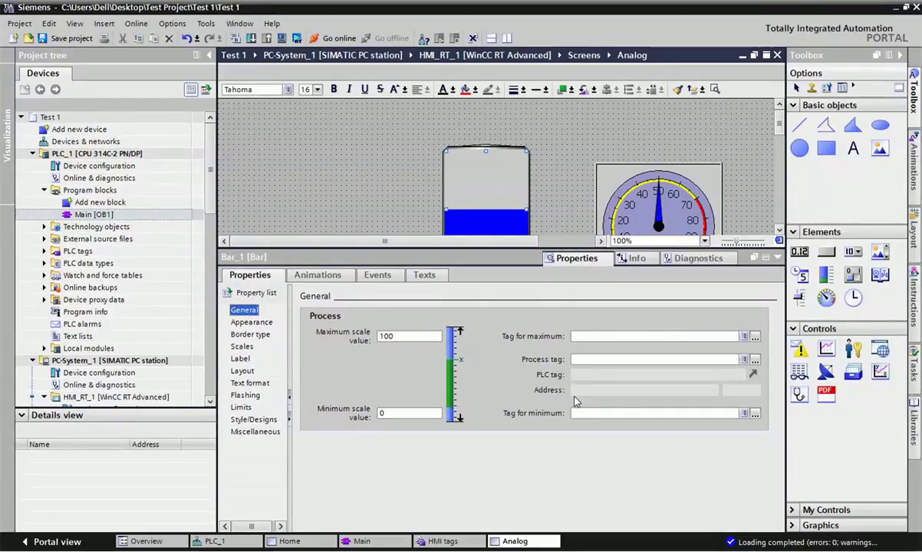
pyautogui.doubleClick(405, 336)
pyautogui.doubleClick(395, 413)
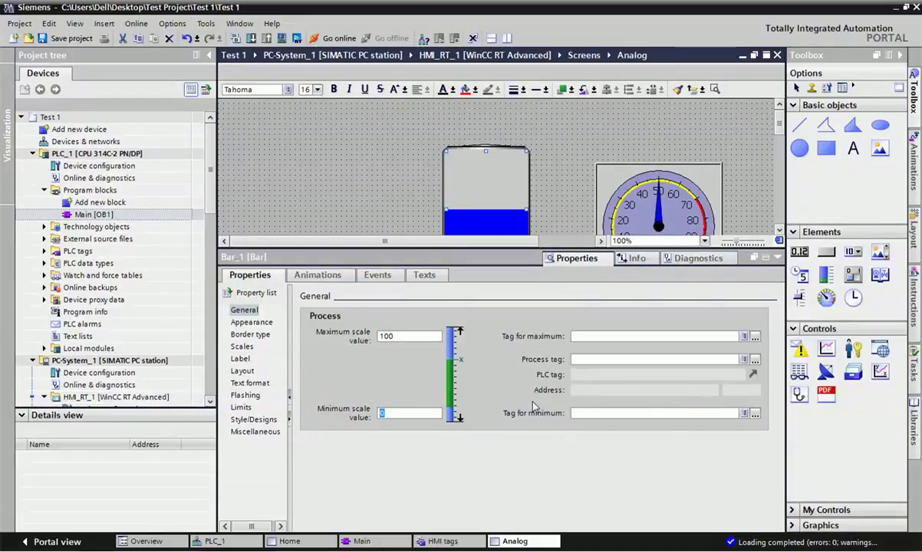
pyautogui.click(754, 360)
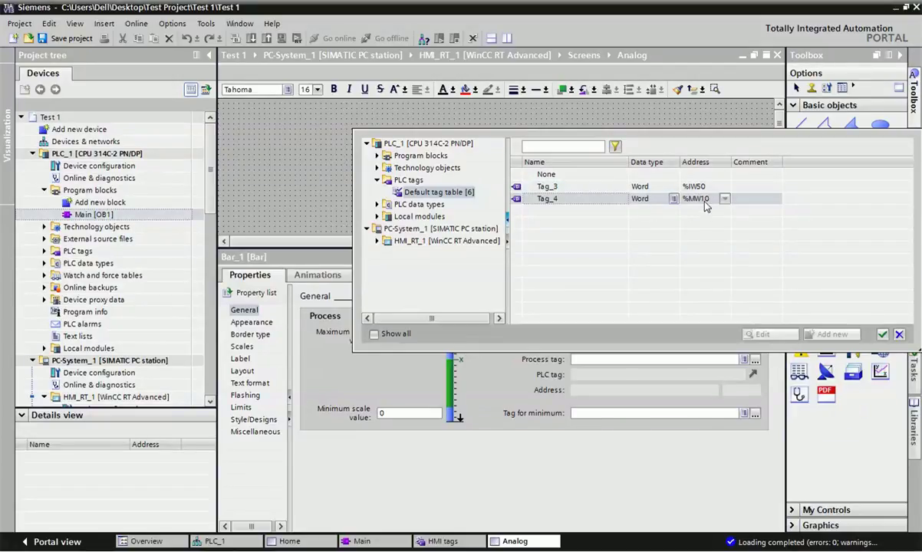
pyautogui.click(655, 198)
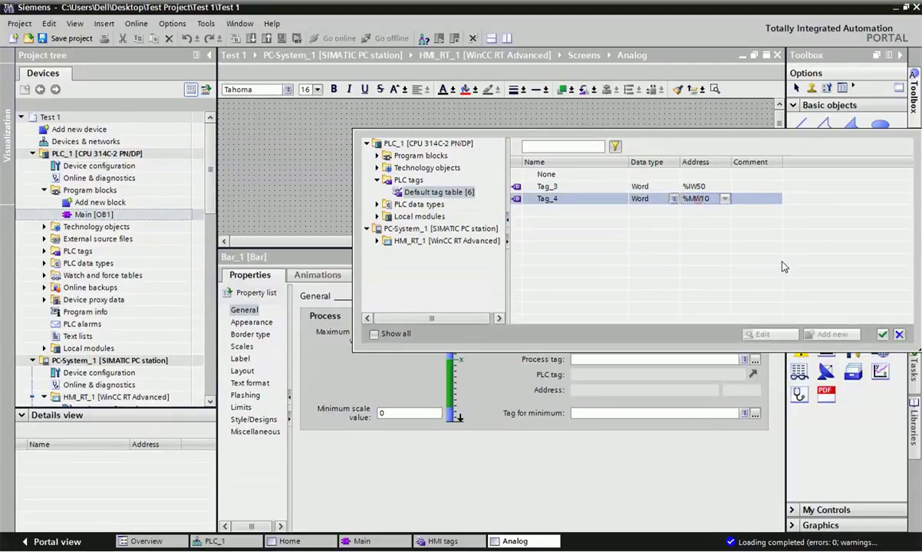
pyautogui.click(881, 335)
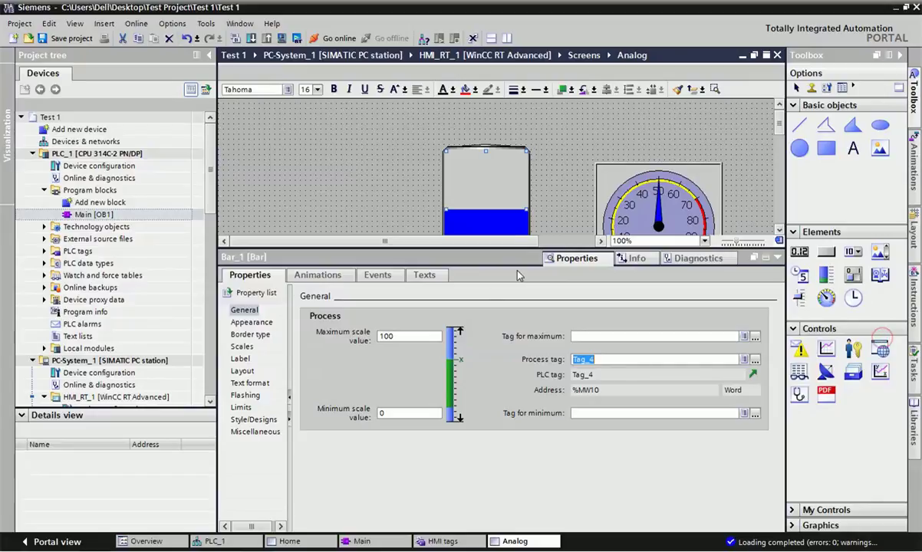
pyautogui.click(645, 213)
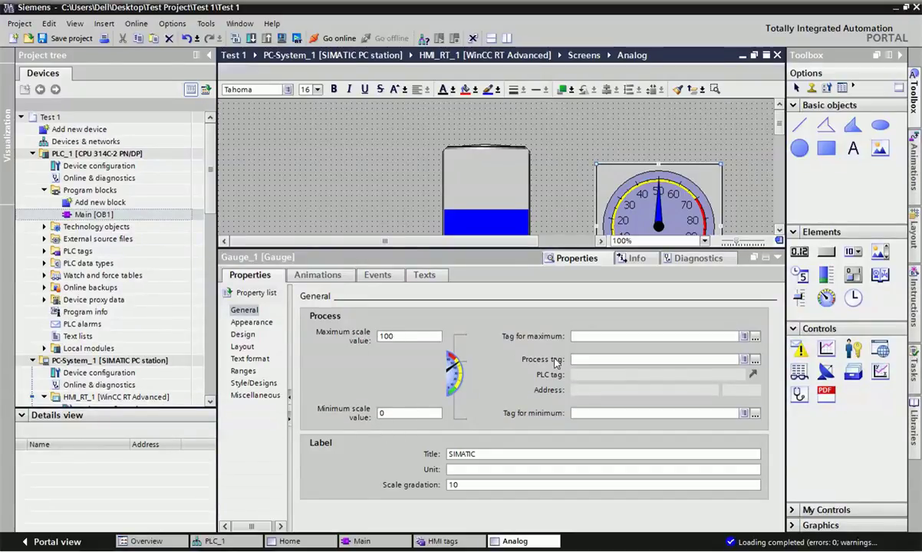
# Step: Set the gauge's process tag to Tag_4
pyautogui.click(754, 362)
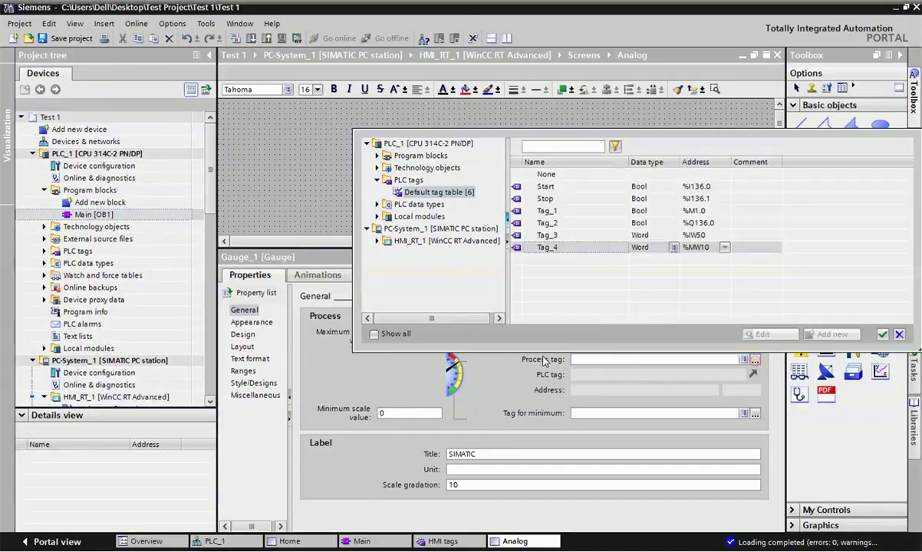
pyautogui.doubleClick(600, 248)
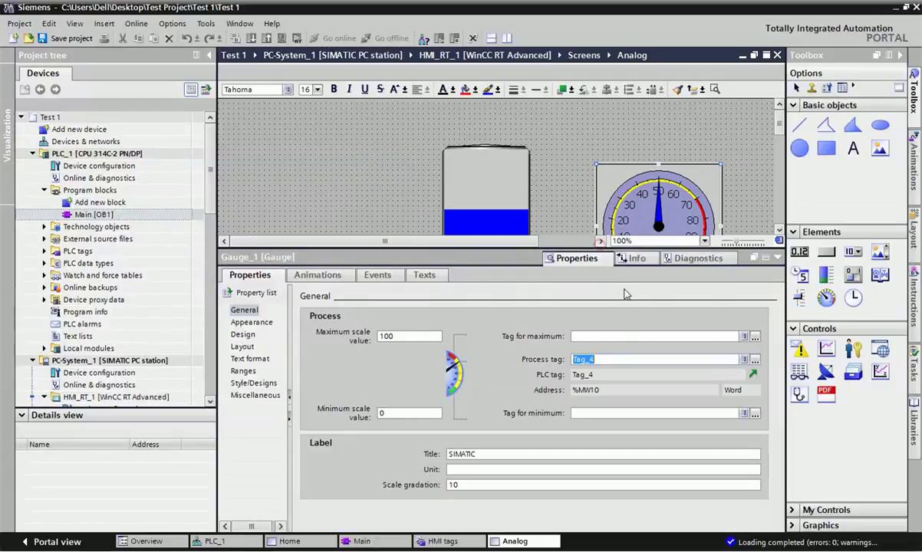
pyautogui.click(373, 247)
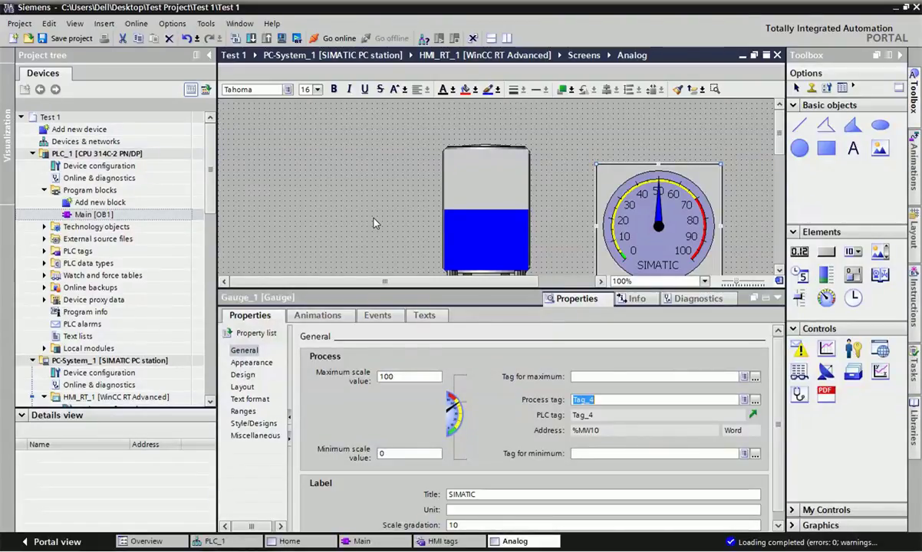
pyautogui.click(622, 214)
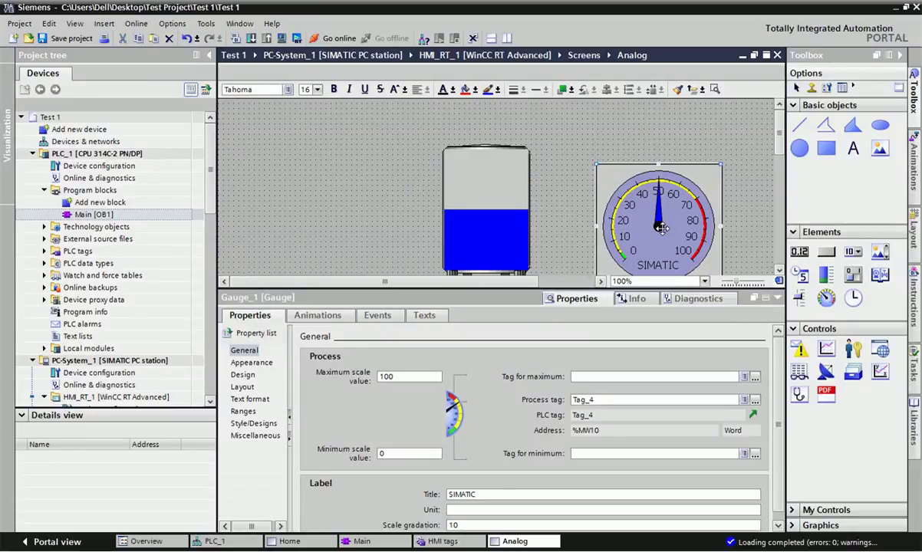
# Step: Move the gauge up level with the tank bar, then return to the Main [OB1] block
pyautogui.scroll(-1, 732, 134)
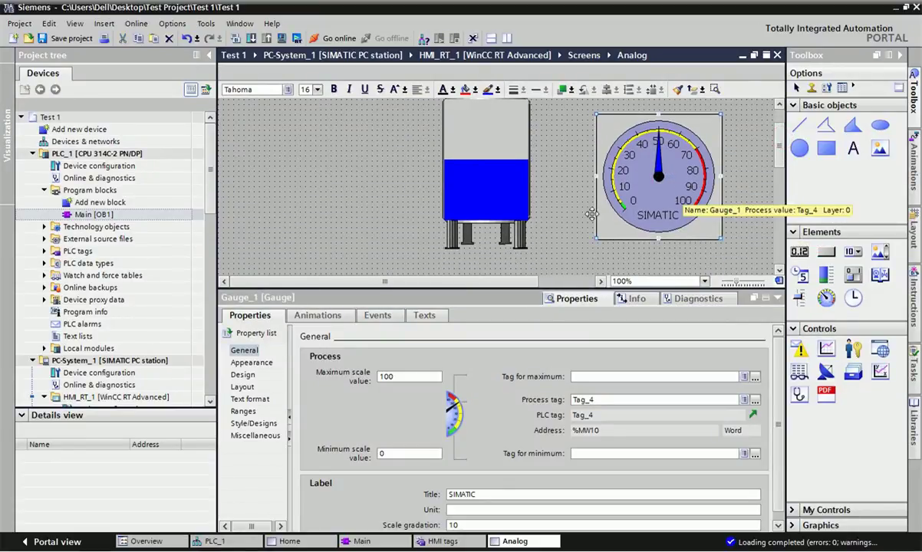
pyautogui.moveTo(655, 212); pyautogui.dragTo(652, 201)
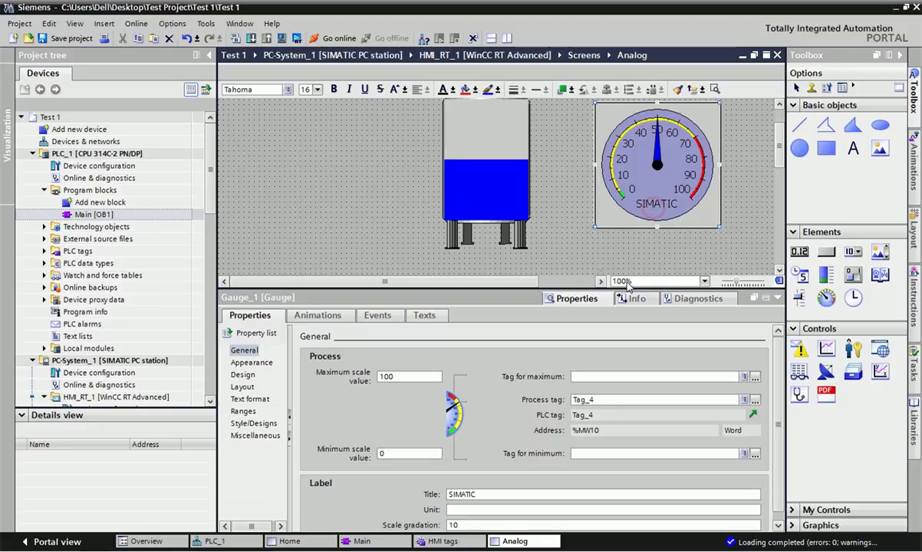
pyautogui.scroll(-2, 278, 219)
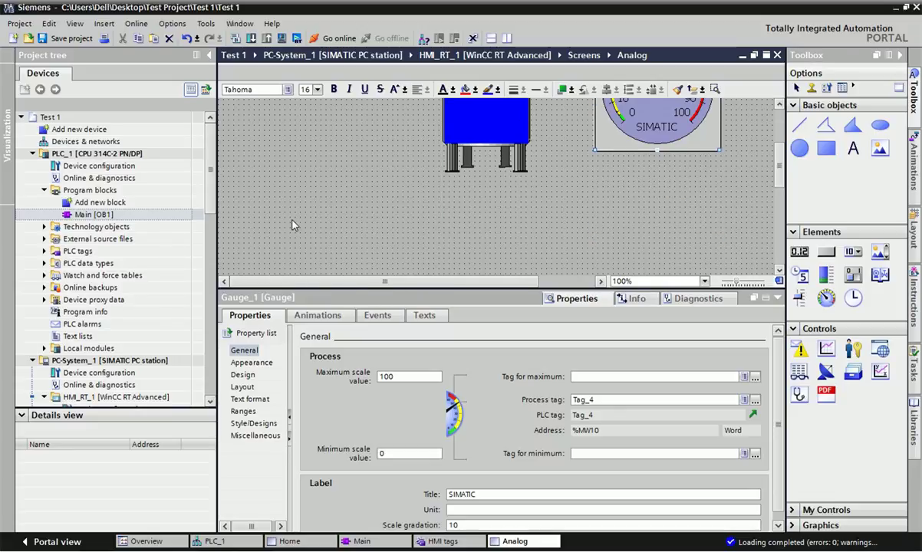
pyautogui.click(277, 218)
pyautogui.scroll(3, 277, 217)
pyautogui.click(468, 219)
pyautogui.moveTo(329, 290); pyautogui.dragTo(329, 374)
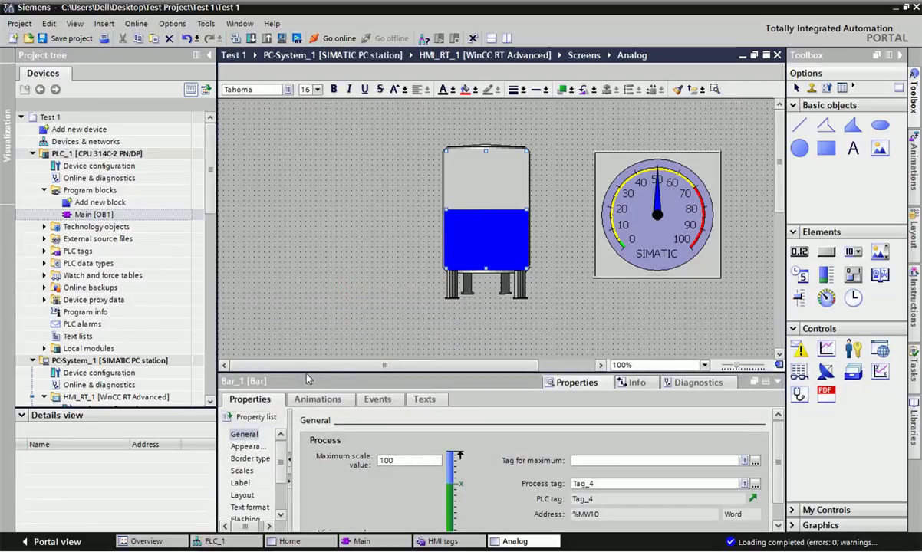
pyautogui.click(405, 543)
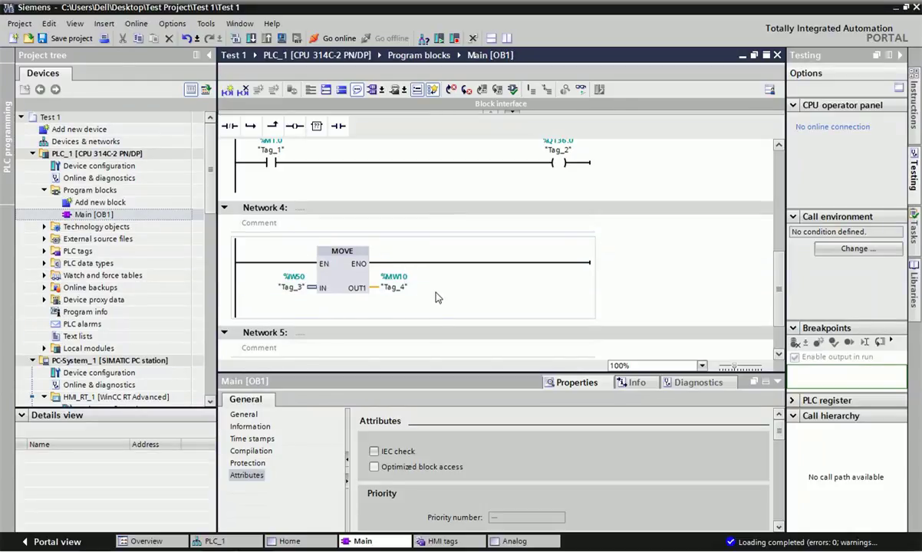
# Step: Enlarge the properties pane and bring up HMI_RT_1's HMI tags table
pyautogui.moveTo(421, 378); pyautogui.dragTo(394, 266)
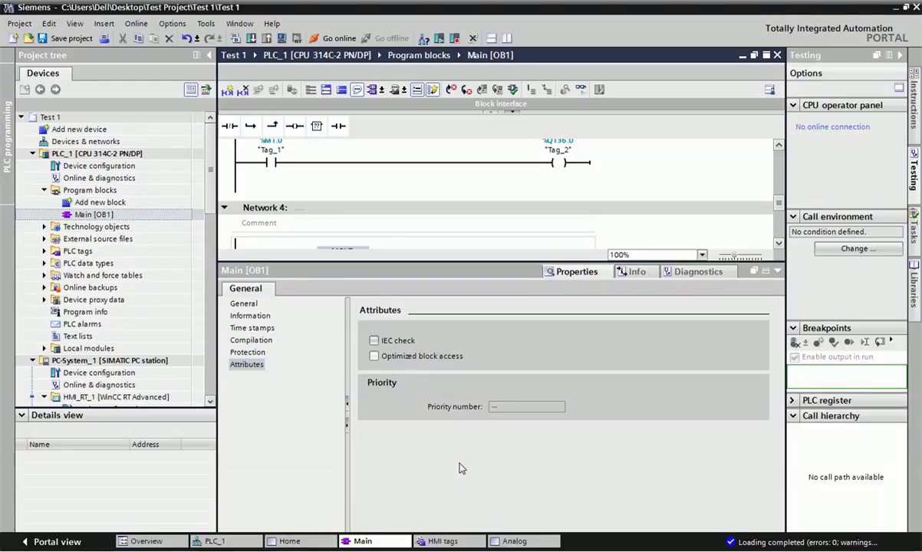
pyautogui.click(457, 542)
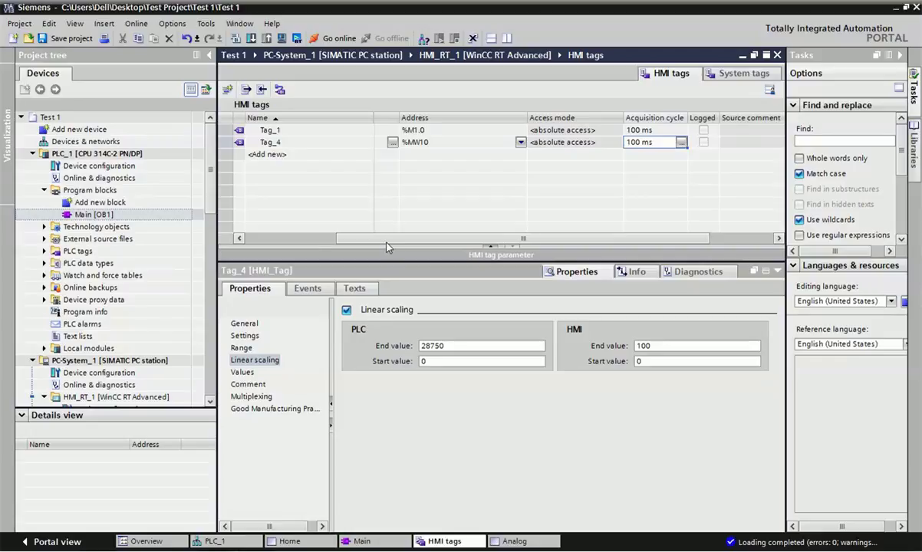
# Step: Expand the HMI tags folder and select Tag_4 in the tags table
pyautogui.moveTo(213, 177); pyautogui.dragTo(220, 253)
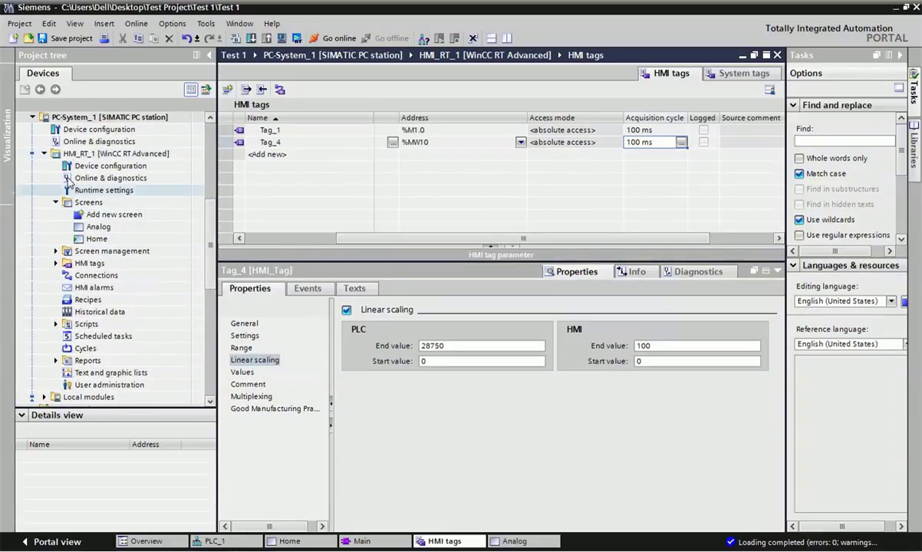
pyautogui.doubleClick(90, 263)
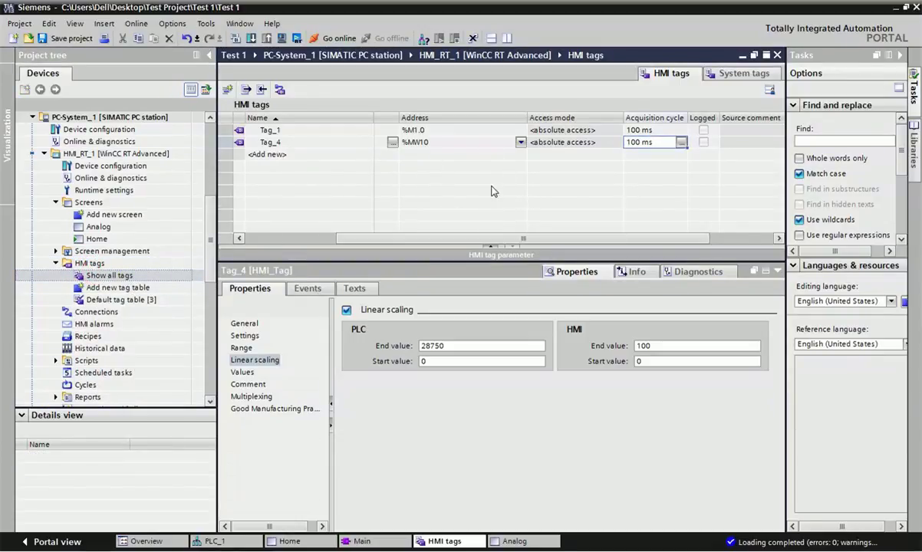
pyautogui.moveTo(444, 237); pyautogui.dragTo(332, 238)
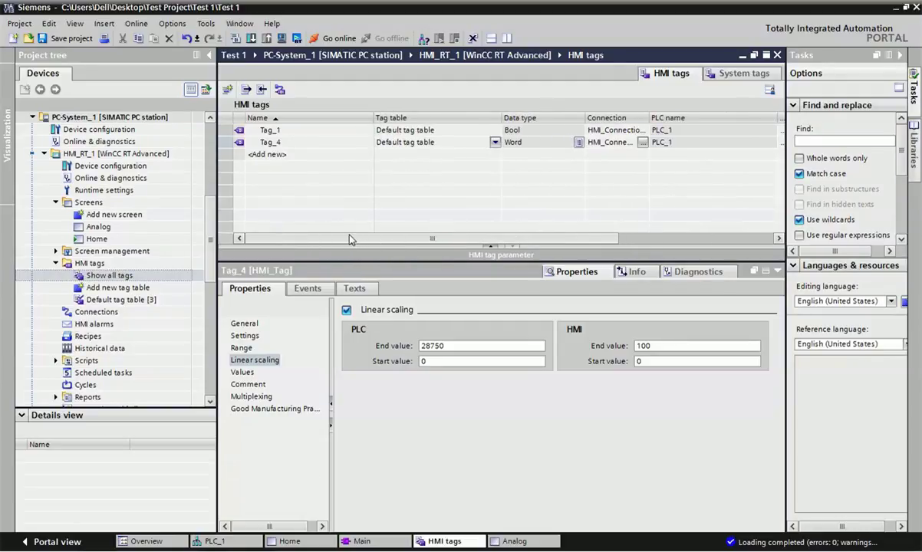
pyautogui.click(268, 142)
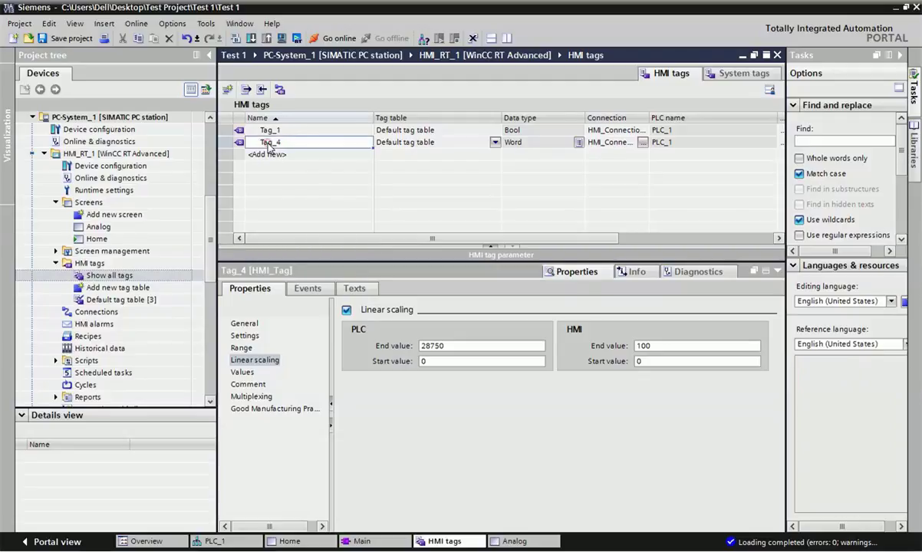
pyautogui.moveTo(504, 238); pyautogui.dragTo(605, 247)
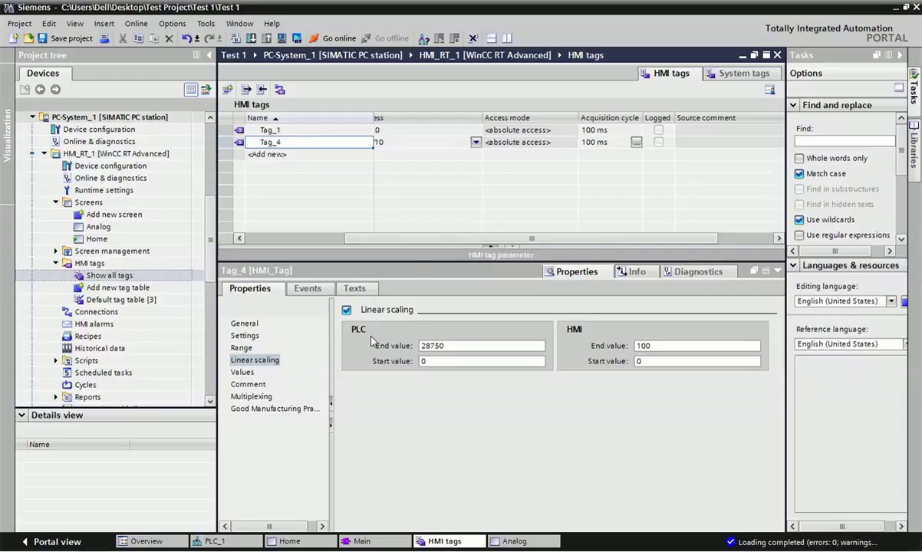
# Step: Review Tag_4's linear scaling, PLC end value 28750 mapped to HMI 100, then go back to Analog
pyautogui.click(258, 360)
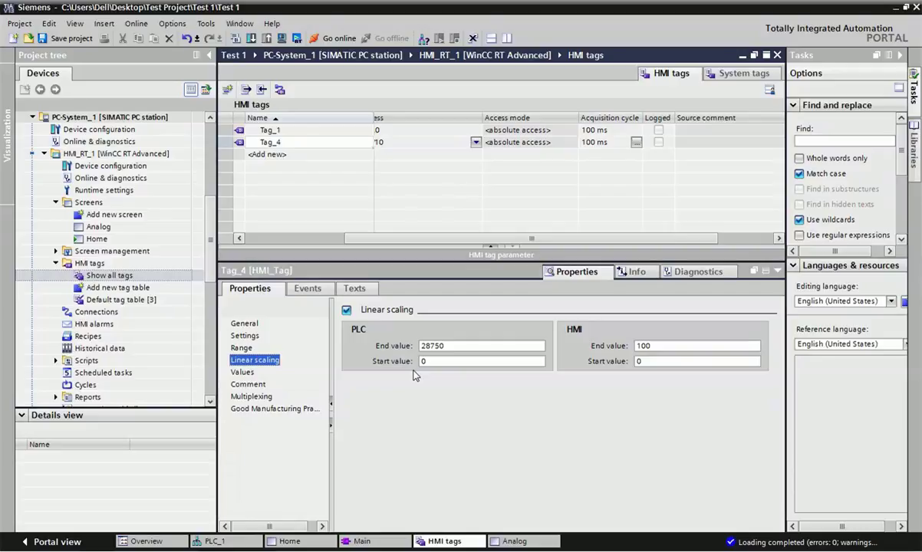
pyautogui.doubleClick(431, 346)
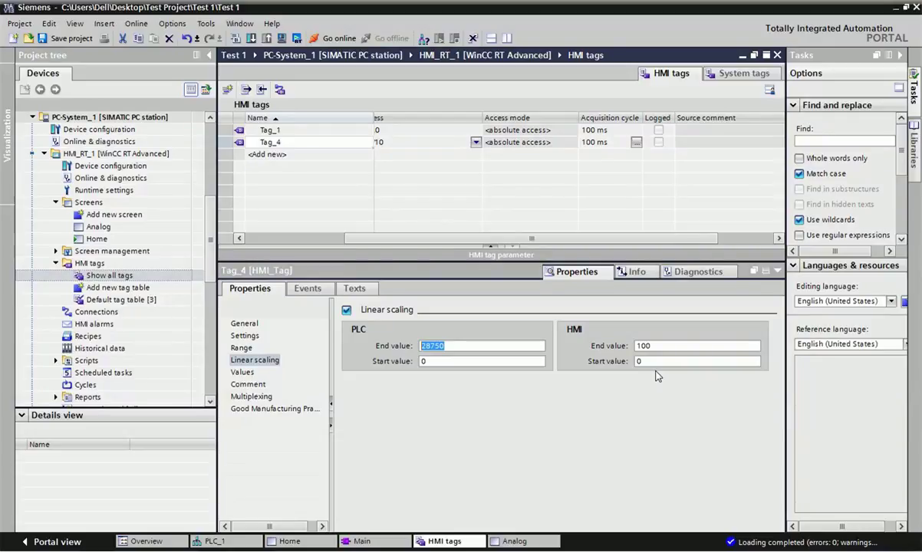
pyautogui.click(511, 542)
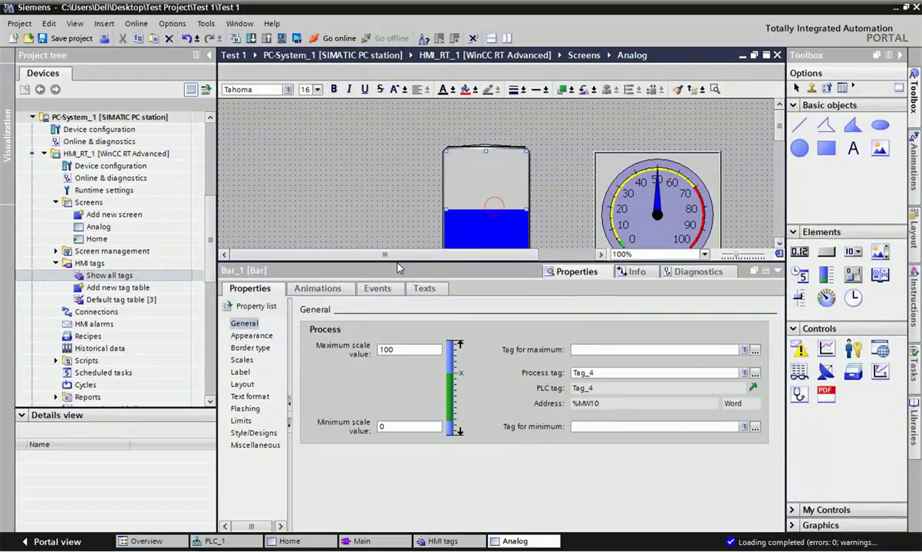
# Step: Compile HMI_RT_1 with 0 errors, launch the runtime simulation, and exit it via RT Exit
pyautogui.moveTo(384, 263); pyautogui.dragTo(384, 379)
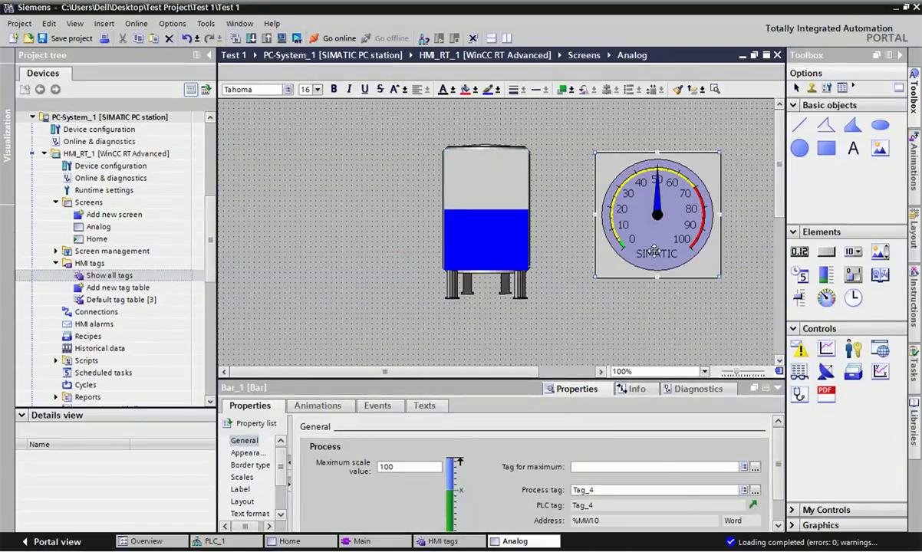
pyautogui.click(613, 234)
pyautogui.click(373, 289)
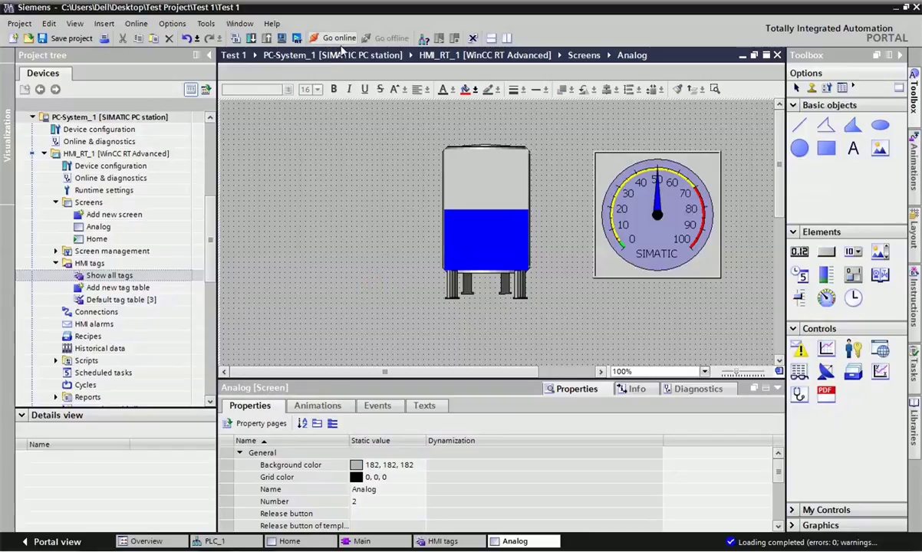
pyautogui.click(296, 39)
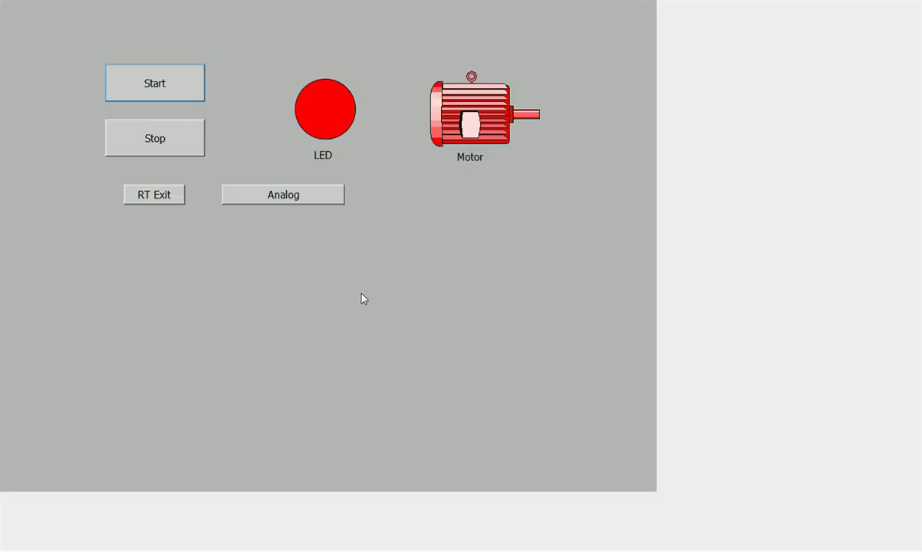
pyautogui.click(169, 198)
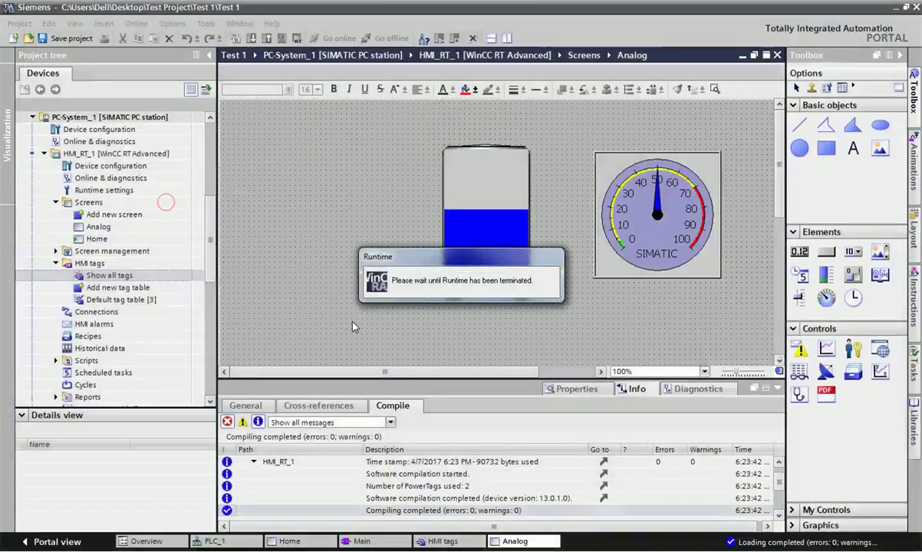
# Step: Delete Home's old Analog button and drop the Analog screen below RT Exit as a new button
pyautogui.doubleClick(97, 238)
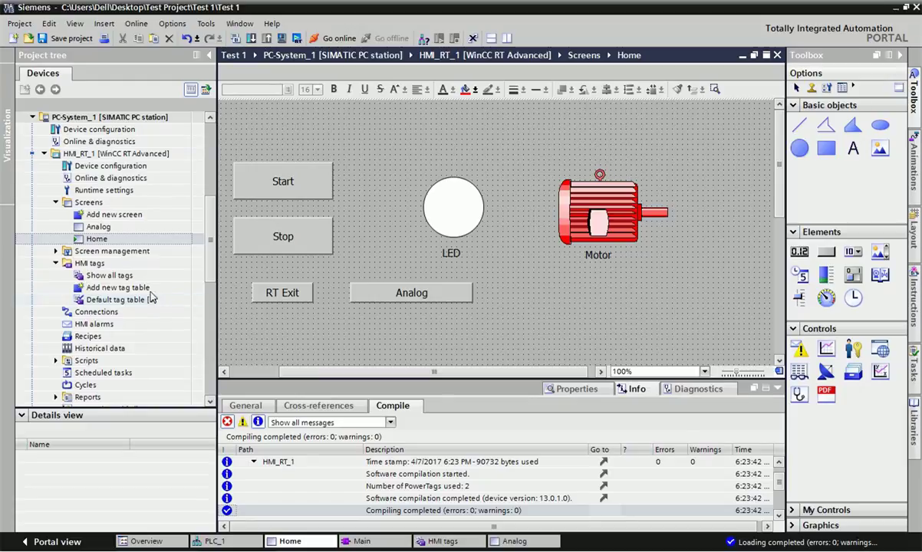
pyautogui.click(354, 296)
pyautogui.press('Delete')
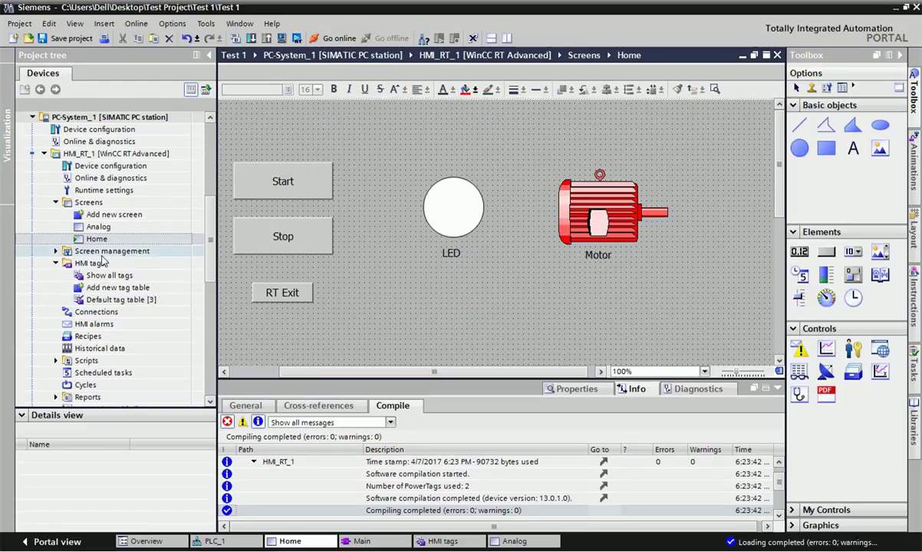
pyautogui.click(109, 228)
pyautogui.moveTo(108, 227); pyautogui.dragTo(310, 333)
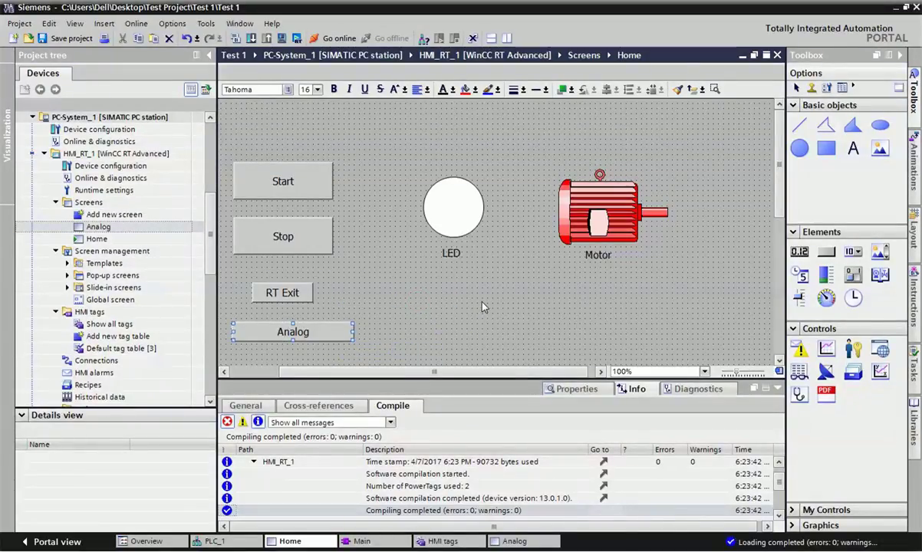
pyautogui.click(106, 239)
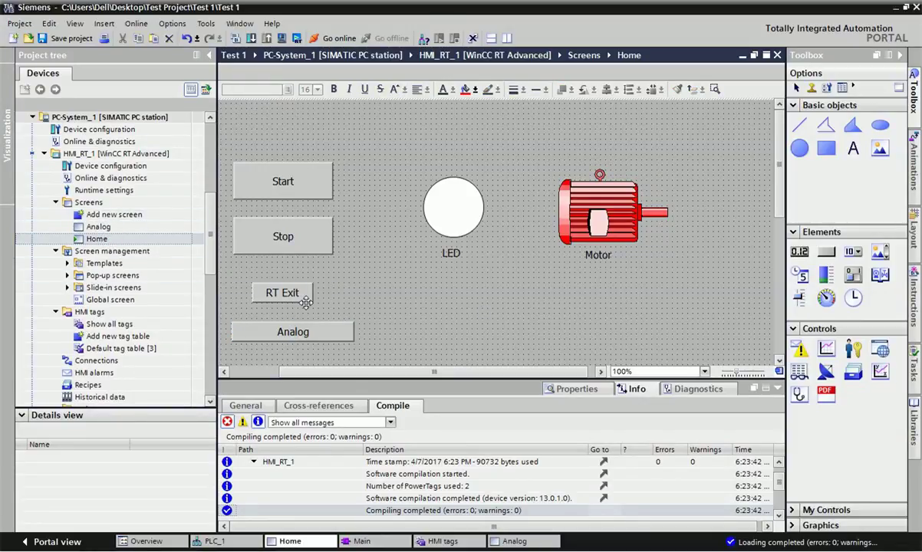
# Step: Drop the Home screen onto the Analog screen as a navigation button, then start the runtime simulation
pyautogui.doubleClick(98, 227)
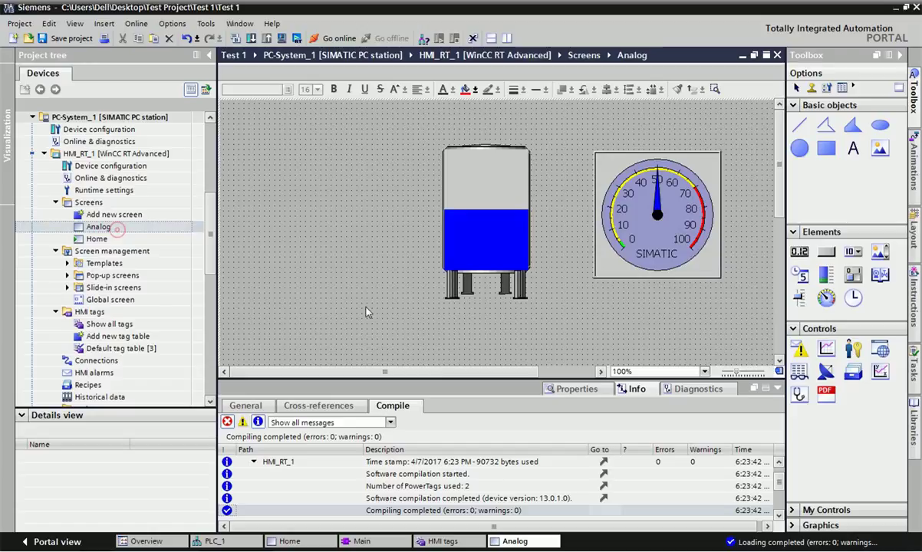
pyautogui.click(115, 240)
pyautogui.moveTo(115, 240); pyautogui.dragTo(295, 203)
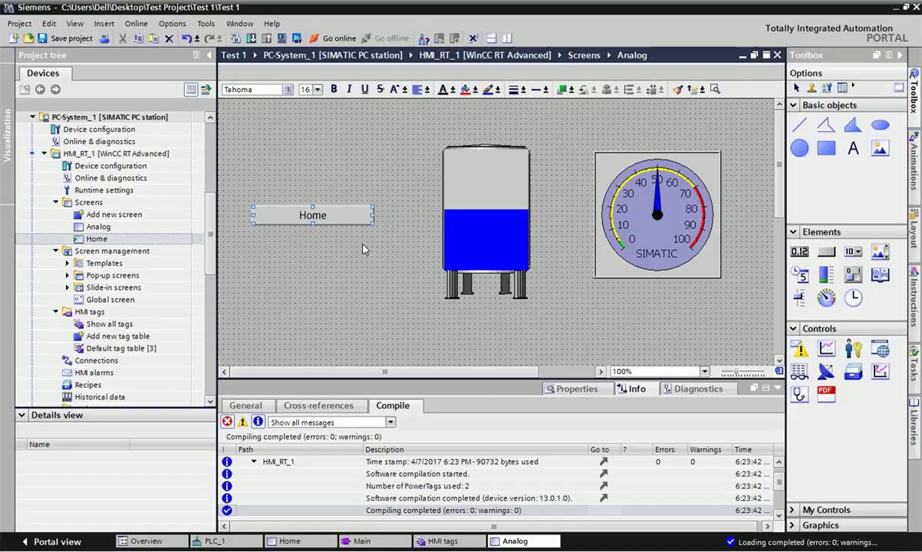
pyautogui.click(340, 332)
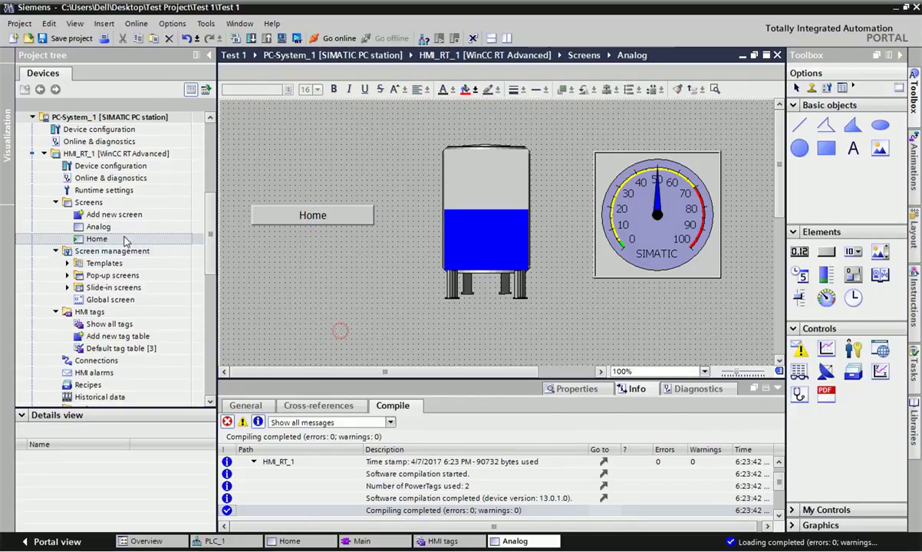
pyautogui.click(119, 226)
pyautogui.hotkey('ctrl', 'b')
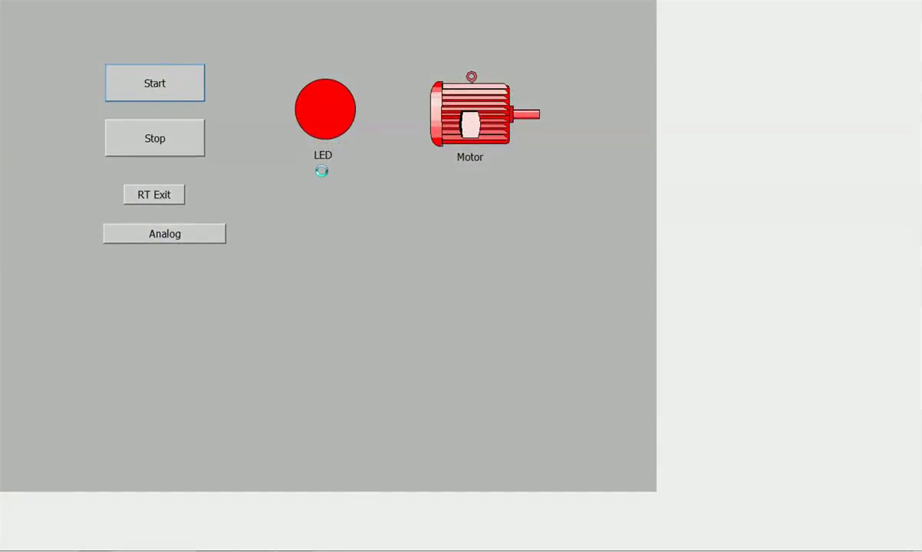
# Step: In runtime, visit Analog, dismiss the PowerTags warning, return Home and toggle Start/Stop twice
pyautogui.click(181, 236)
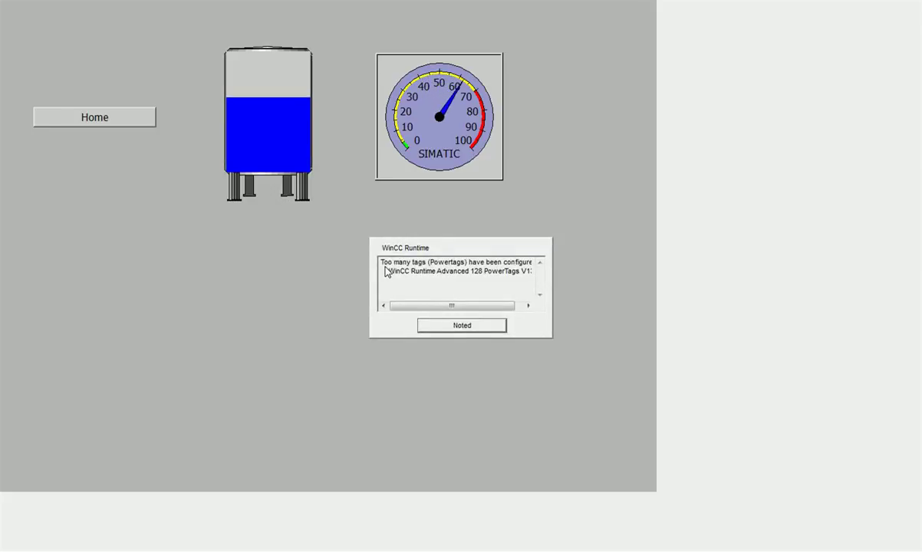
pyautogui.click(479, 329)
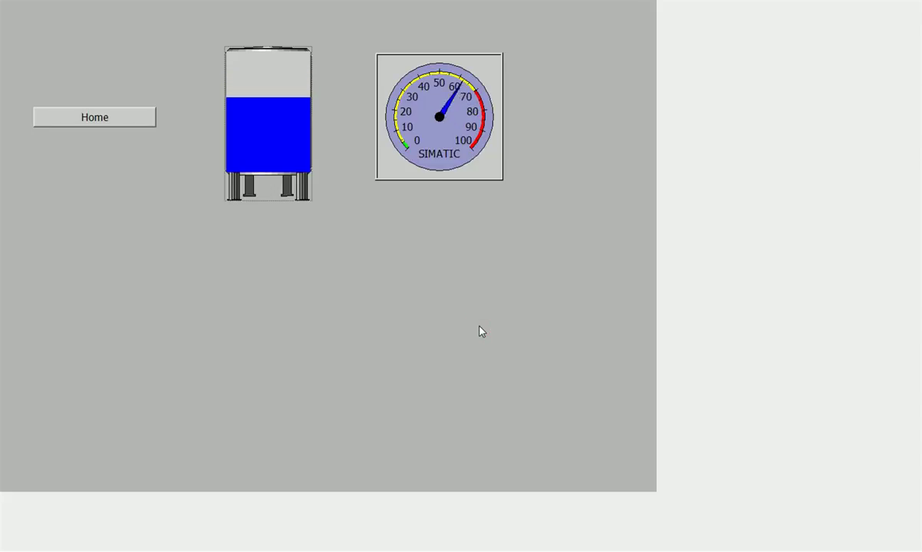
pyautogui.click(127, 118)
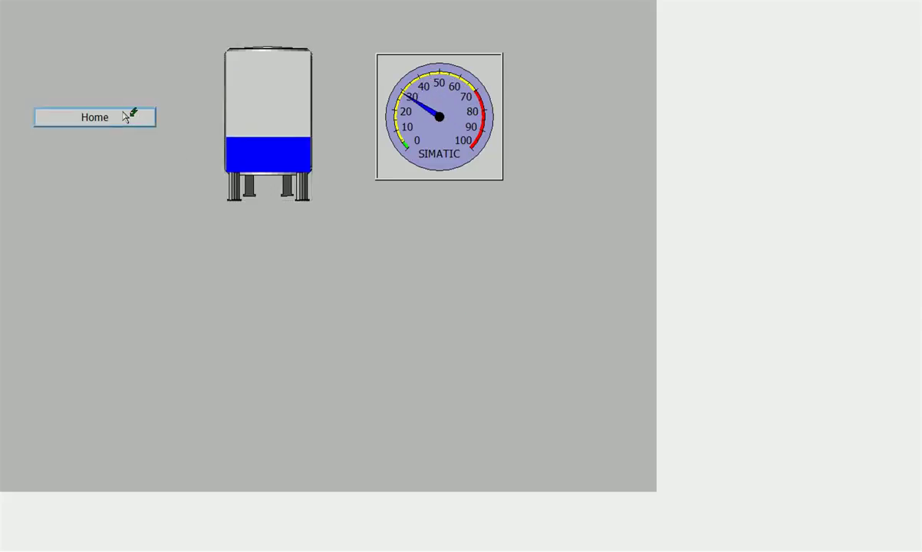
pyautogui.click(173, 86)
pyautogui.click(170, 132)
pyautogui.click(162, 86)
pyautogui.click(170, 134)
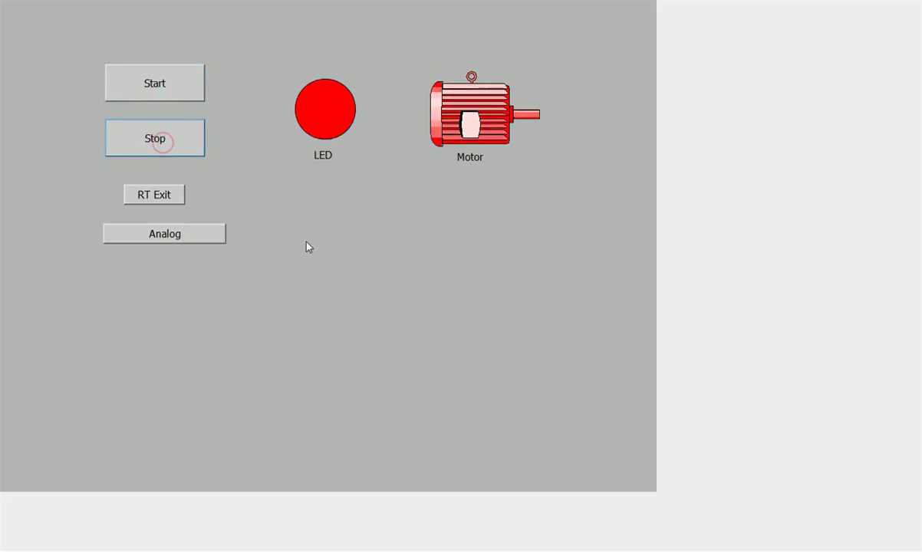
pyautogui.click(154, 196)
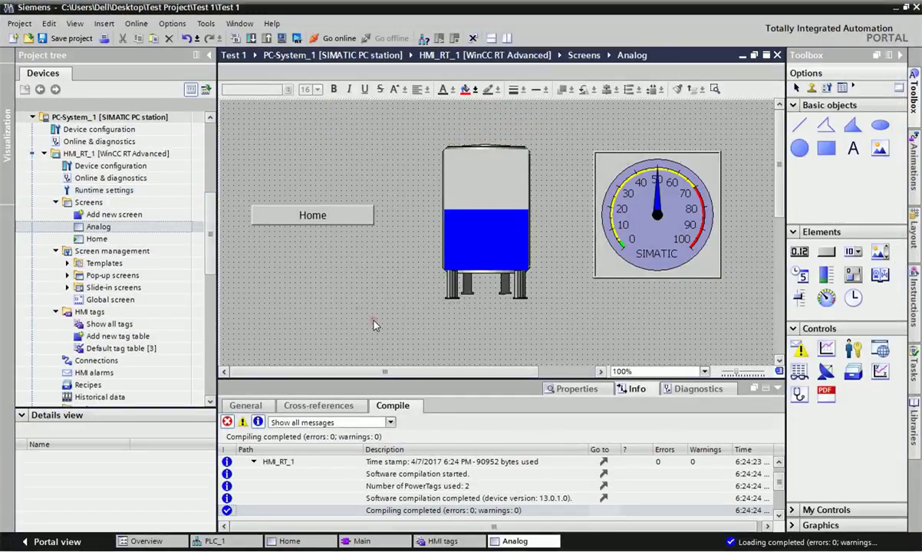